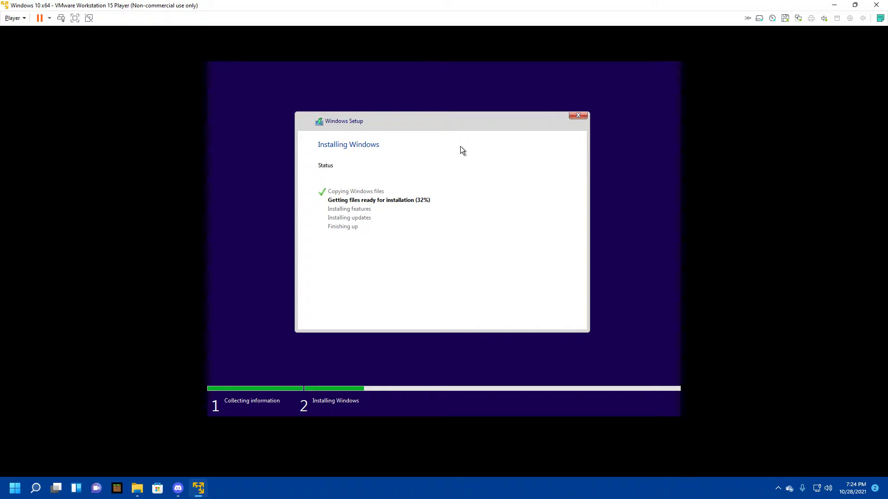
key(alt+Tab)
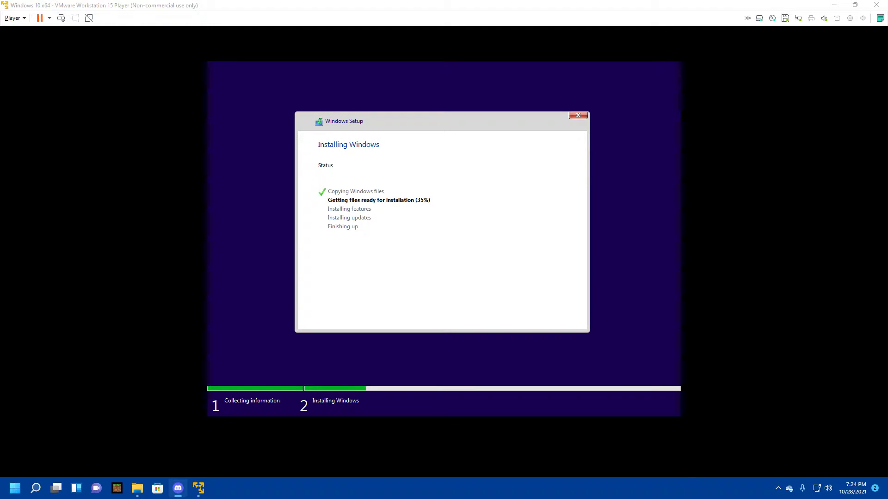
click(601, 240)
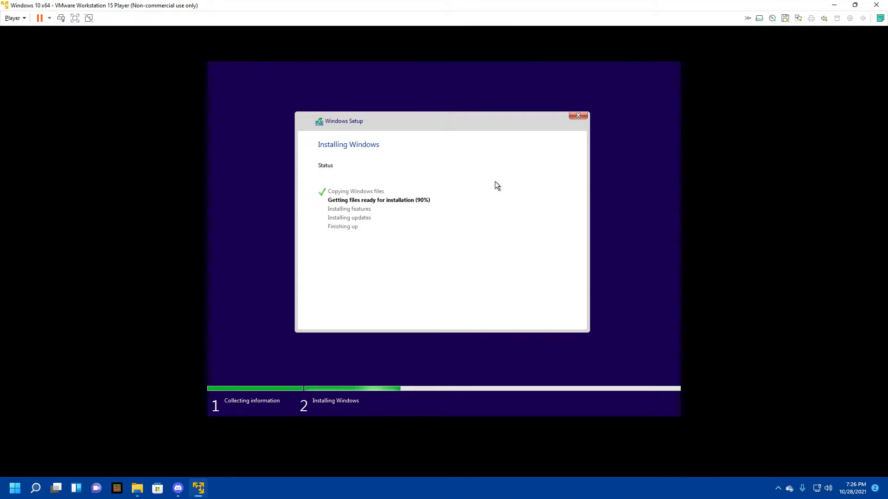
click(577, 115)
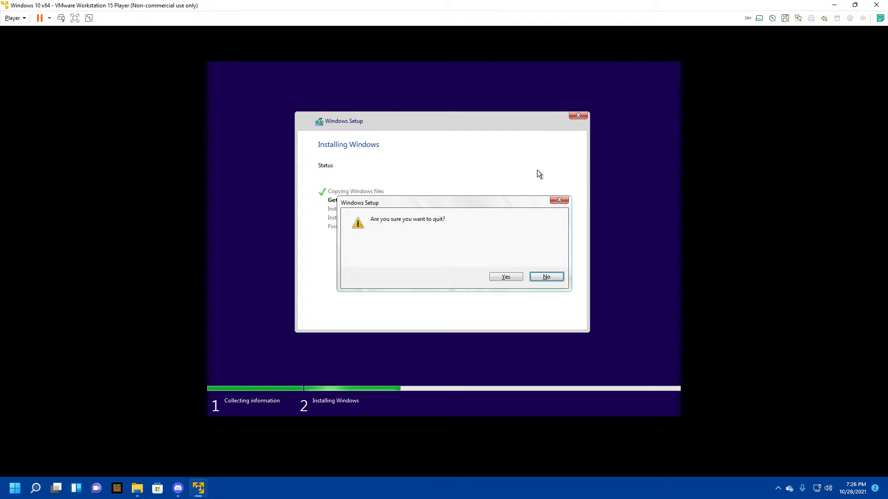
click(547, 276)
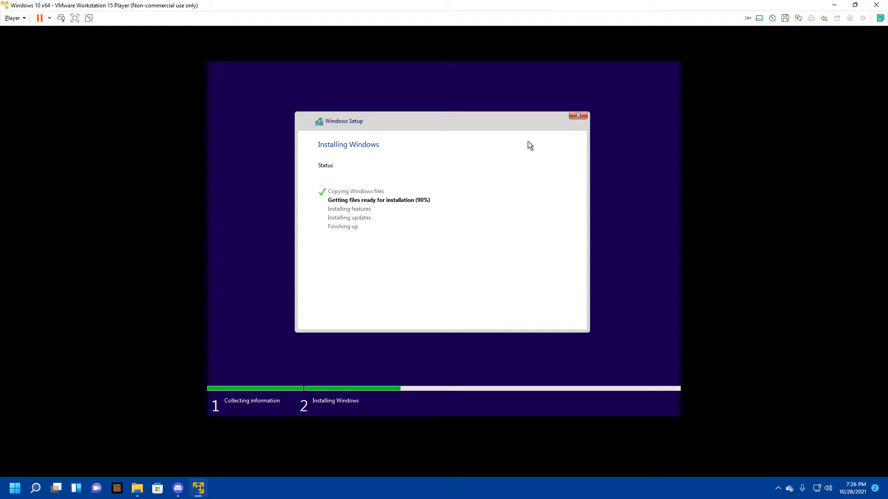
click(578, 115)
drag(374, 204, 357, 192)
click(530, 265)
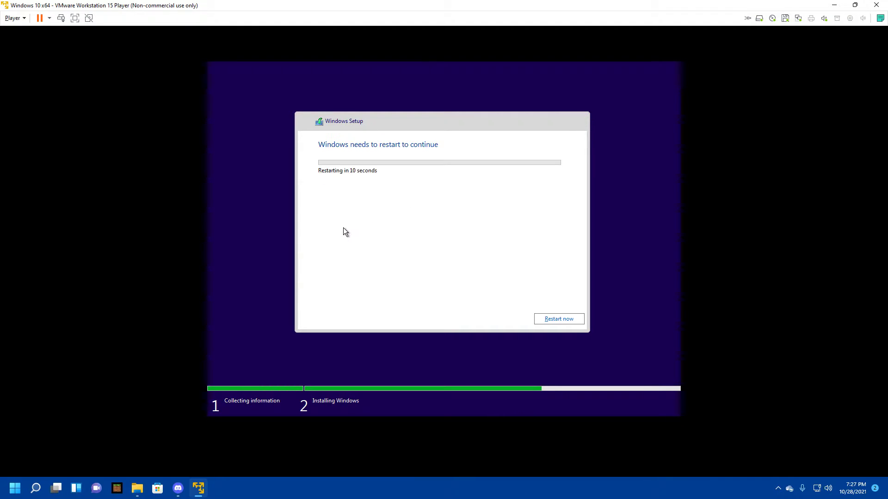
Step: Restart the virtual machine immediately to continue the Windows installation
click(554, 317)
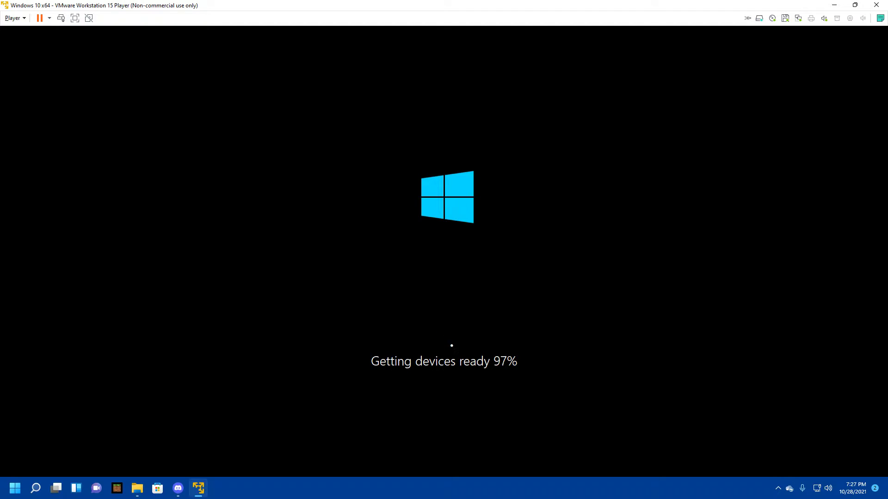
click(15, 488)
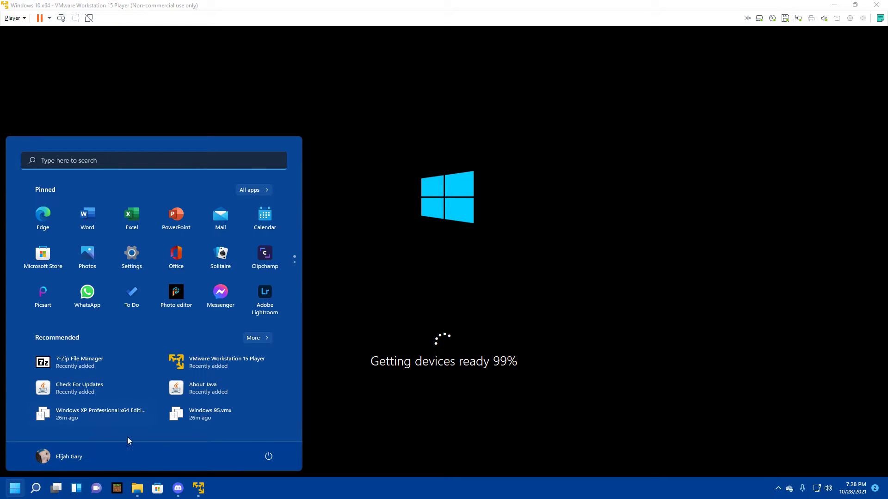
click(9, 493)
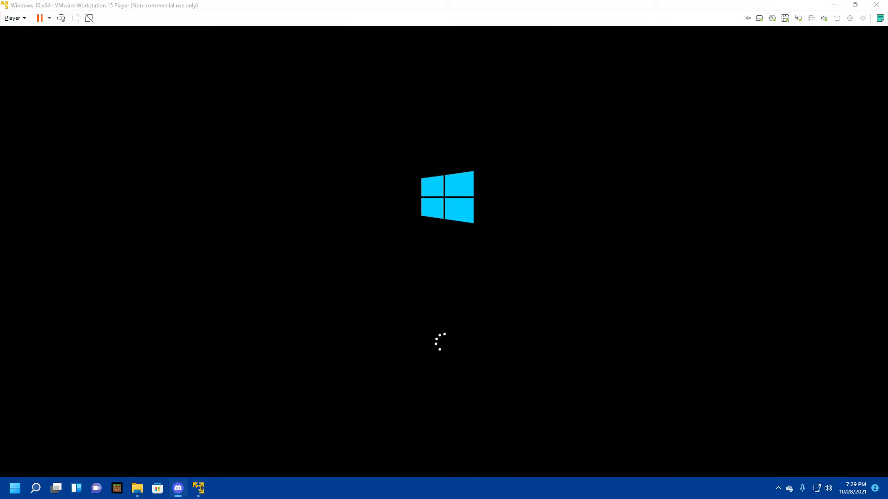
click(596, 353)
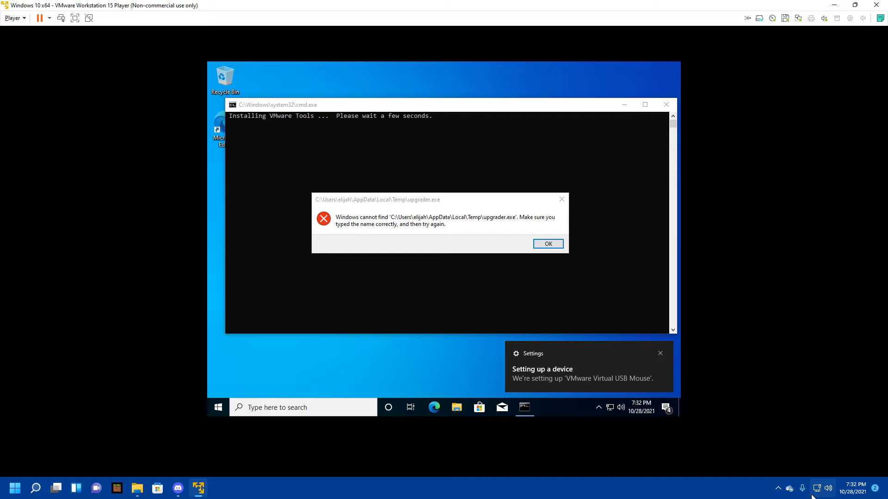
click(813, 492)
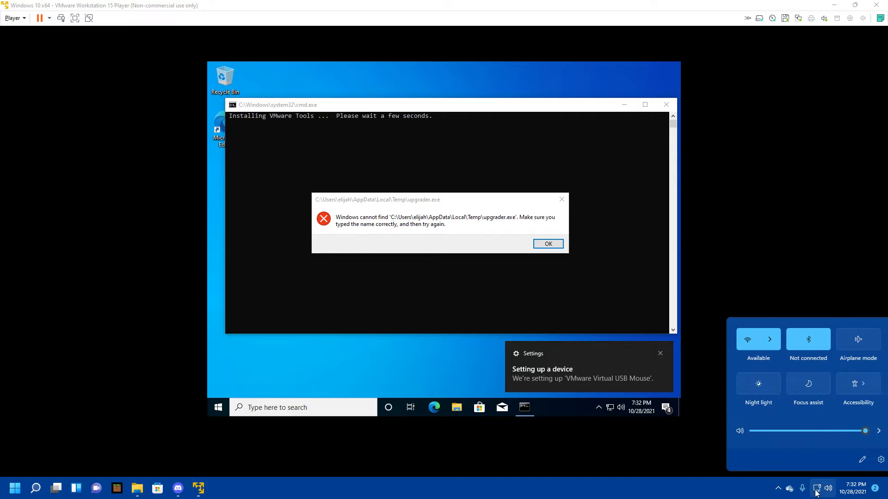
click(868, 430)
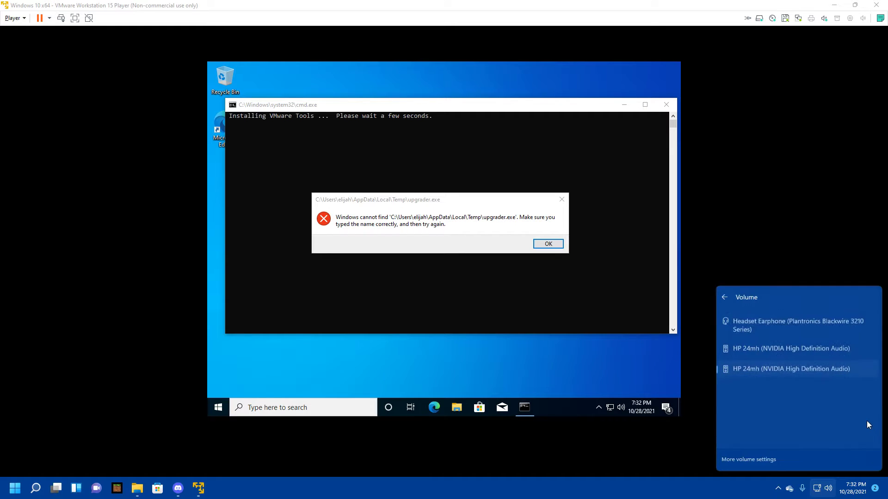
click(448, 242)
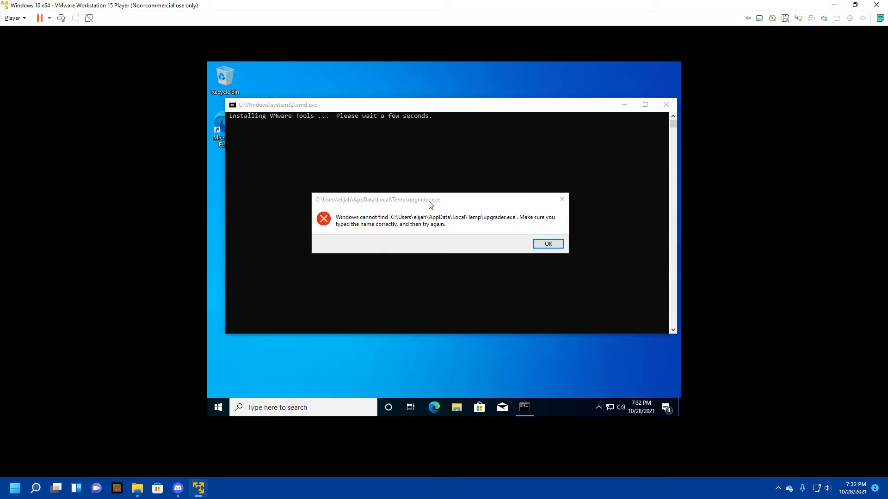
Step: Dismiss the upgrader.exe error and the virtual USB mouse notification on the virtual machine's desktop
click(546, 243)
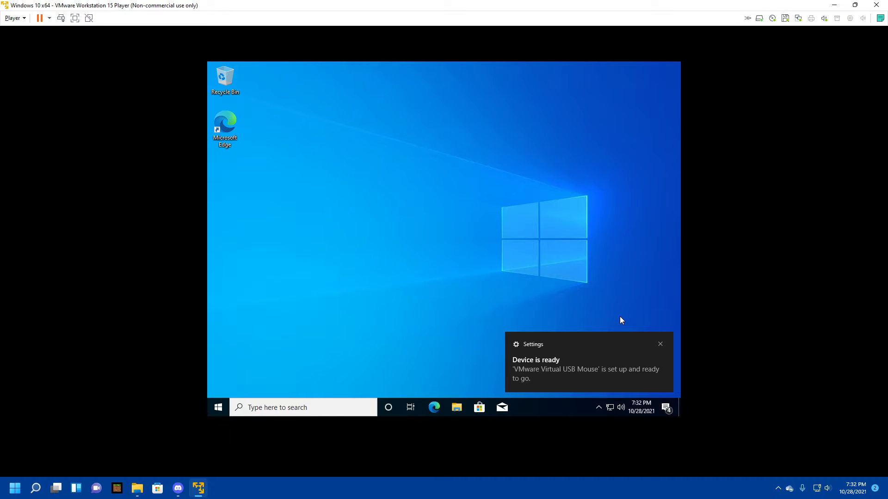
click(661, 345)
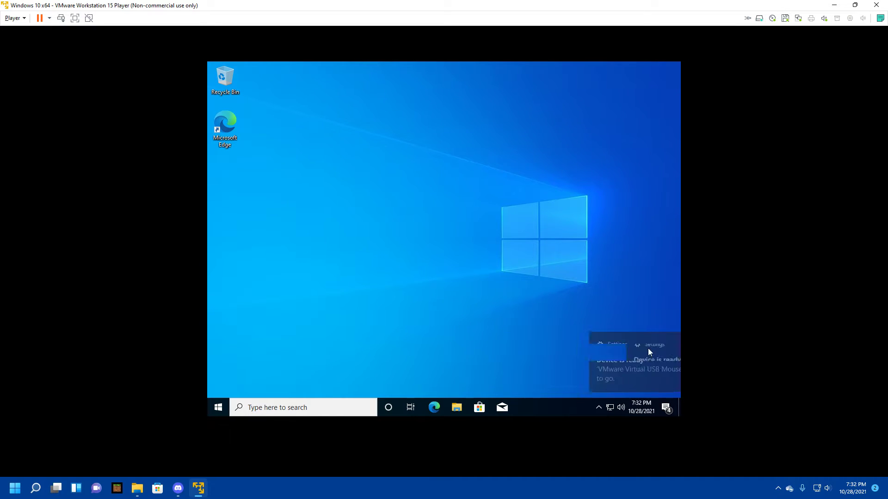
click(480, 407)
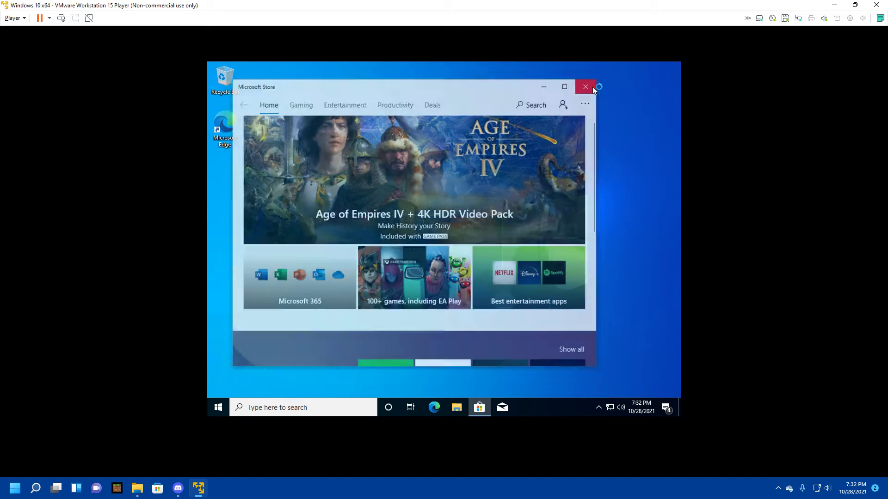
click(591, 86)
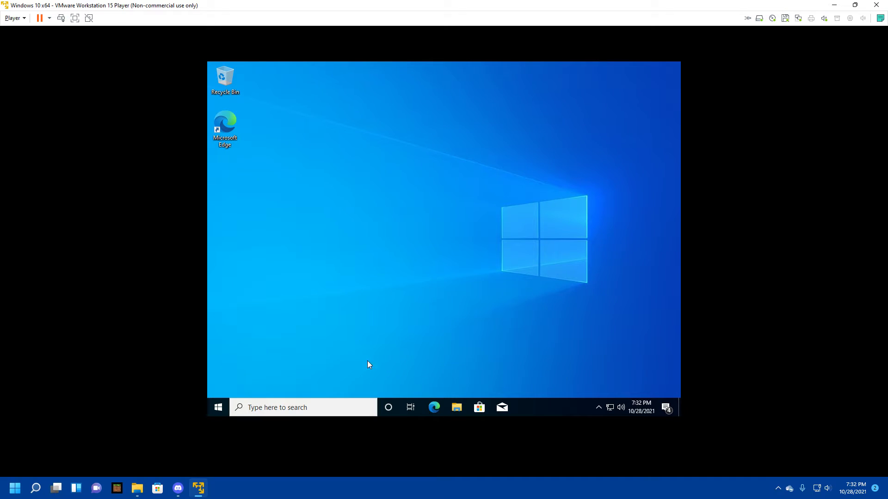
click(137, 489)
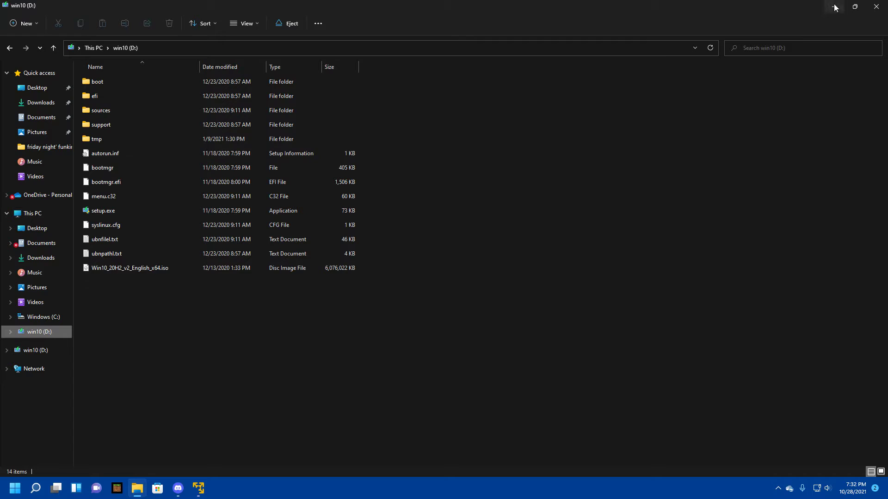
click(855, 6)
click(506, 64)
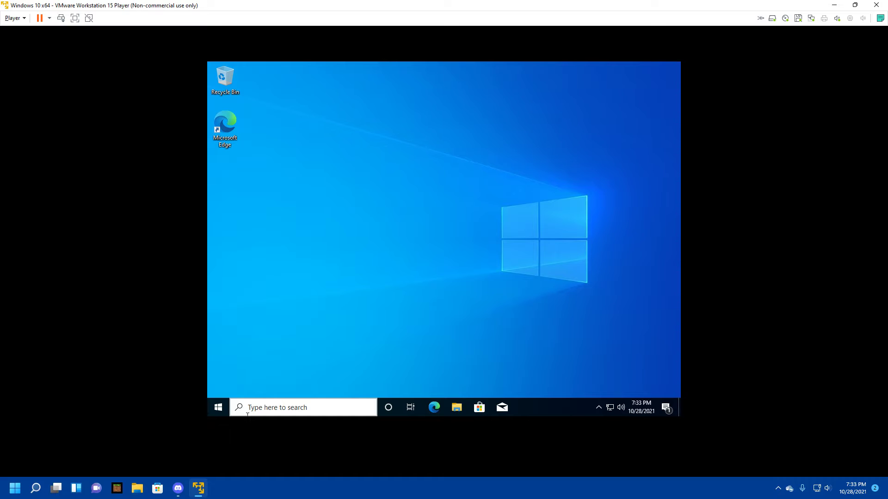
key(super+e)
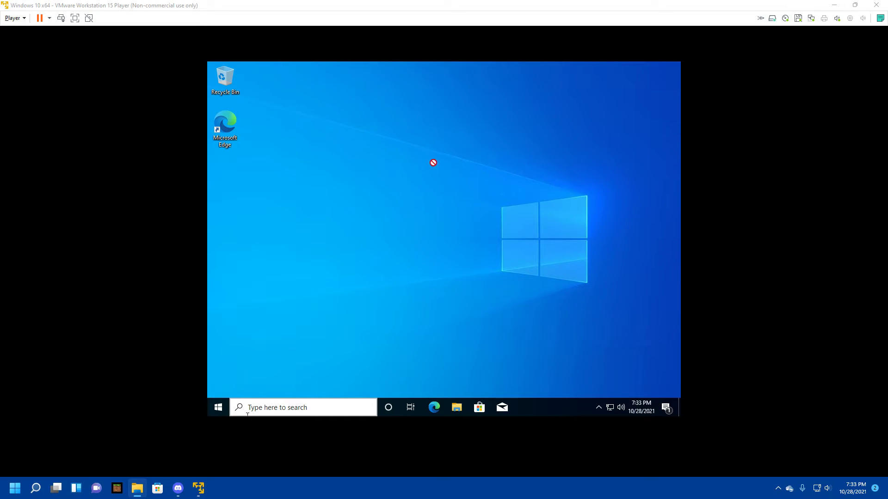
click(537, 206)
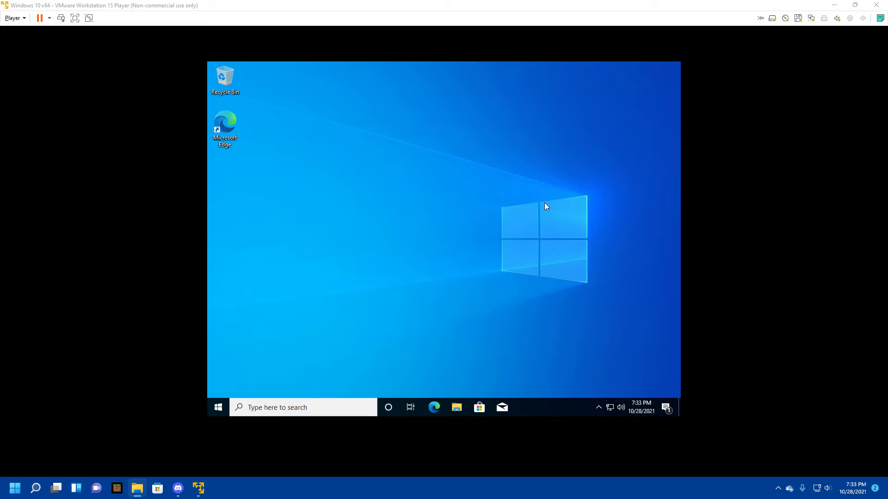
click(527, 298)
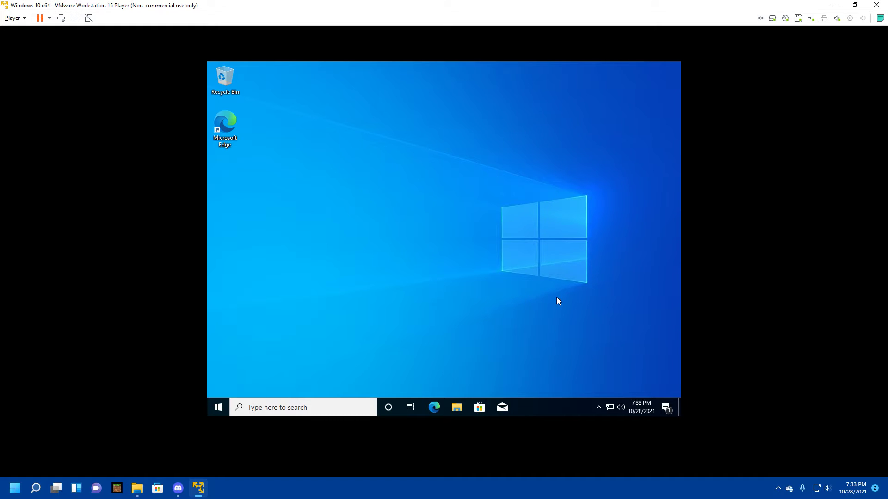
right_click(539, 291)
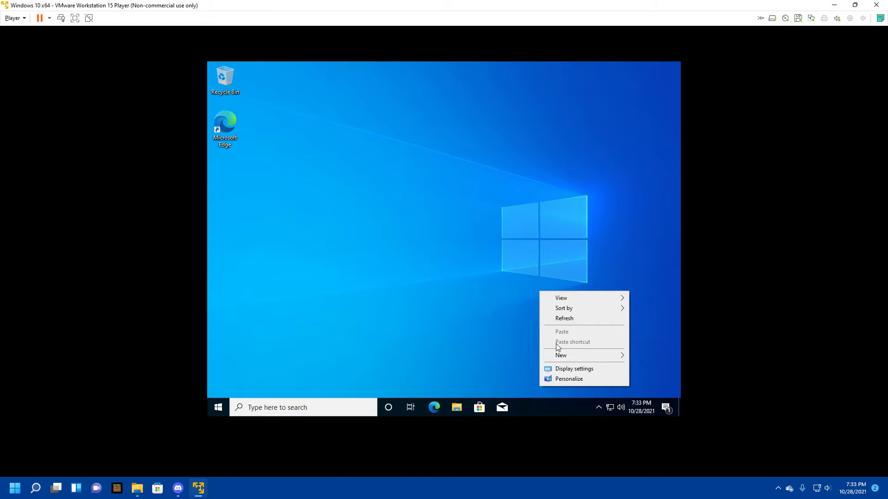
click(482, 304)
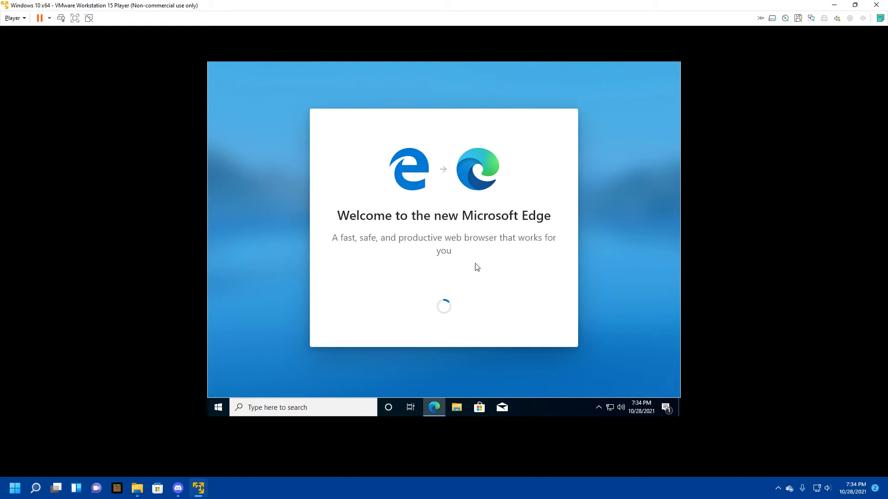
Step: Complete the Microsoft Edge first-run setup with the Inspirational new tab layout and without signing in
drag(525, 181, 564, 240)
triple_click(586, 241)
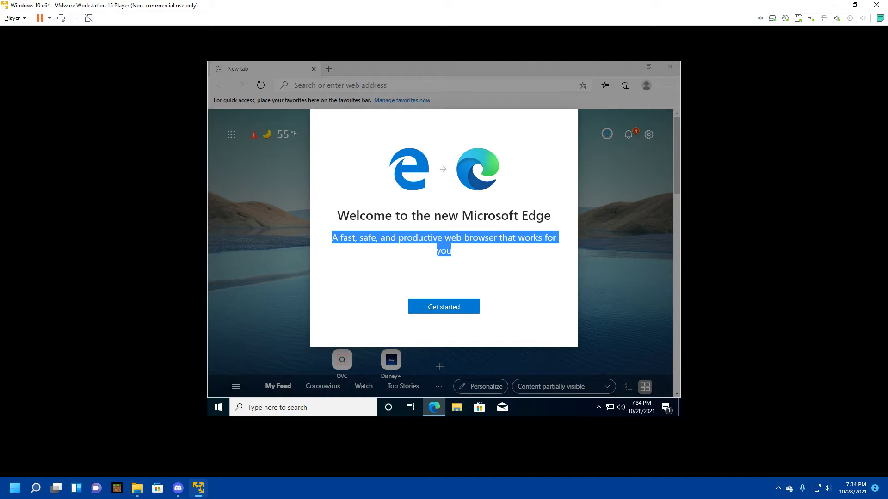
click(669, 161)
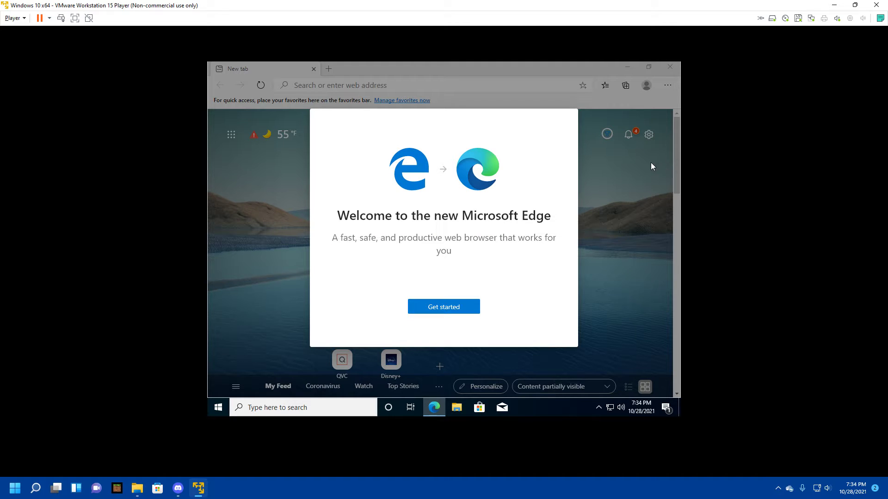
click(451, 309)
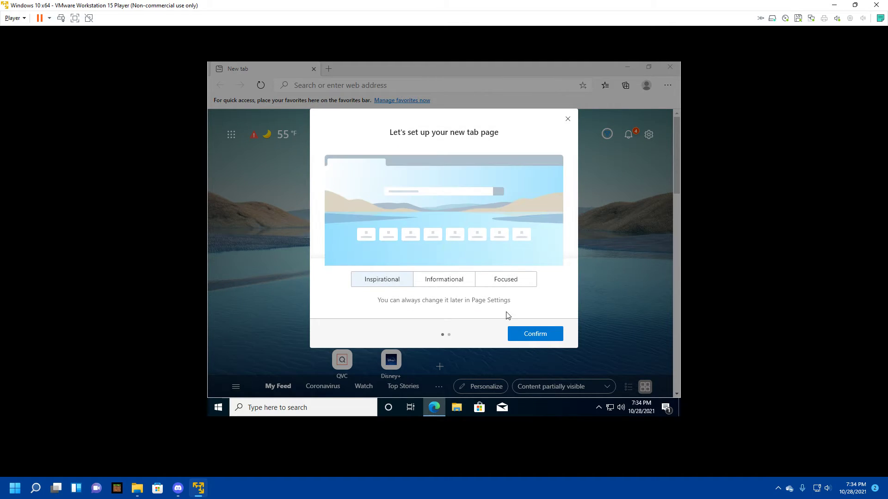
click(527, 333)
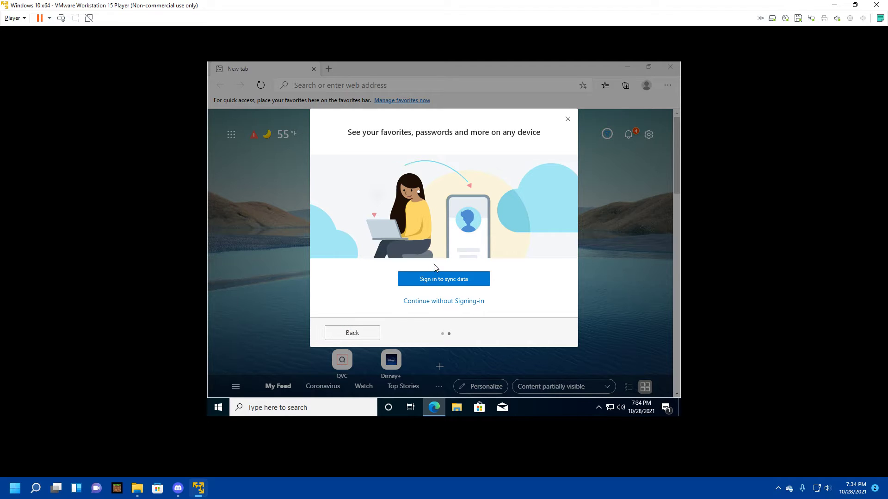
click(470, 301)
Step: Go to the minecraft.net website in Microsoft Edge
click(398, 159)
text(micro)
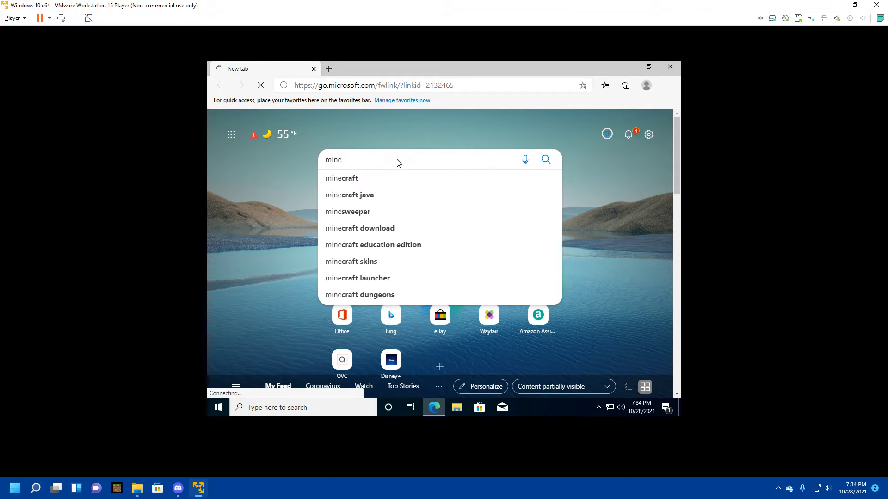
click(371, 85)
key(BackSpace)
text(mine)
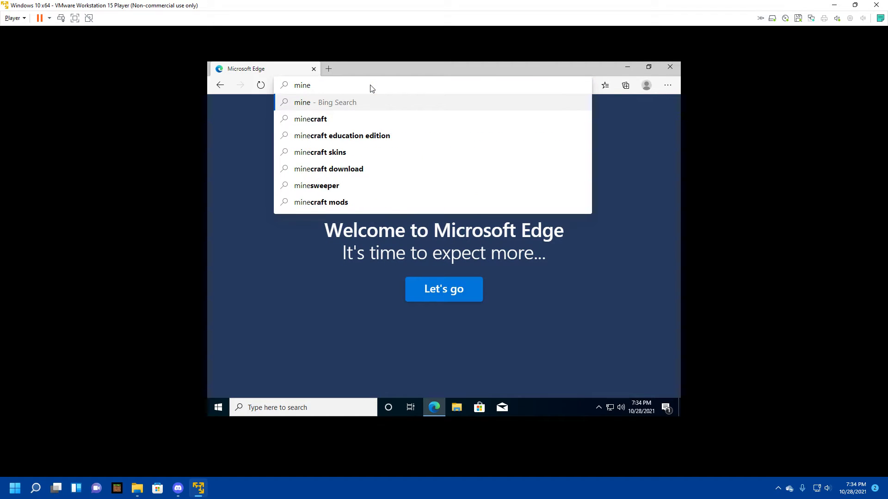
text(craft.net)
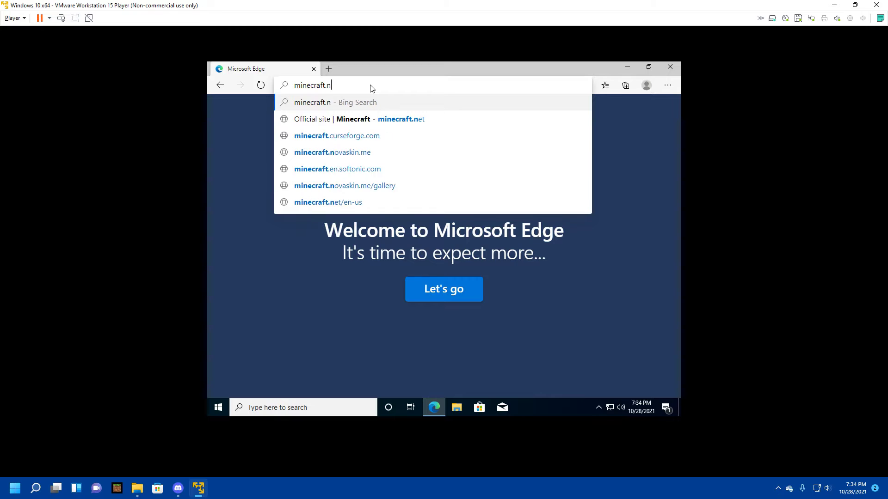
key(Return)
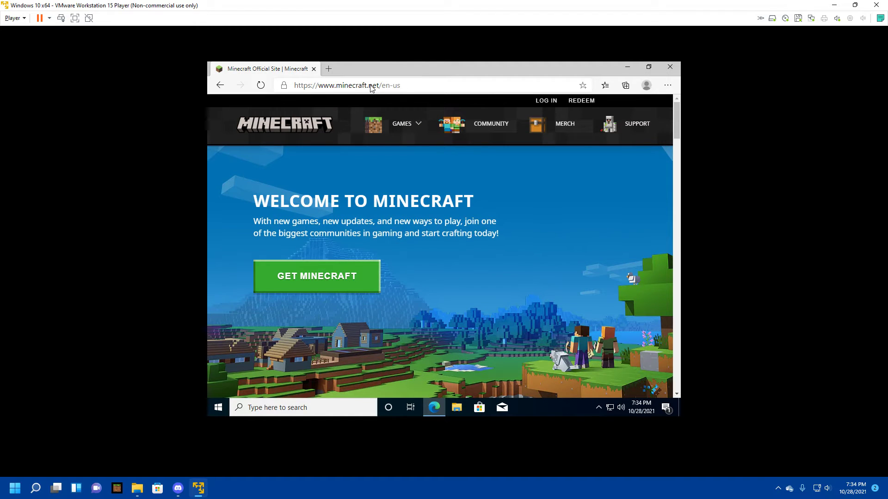
click(846, 5)
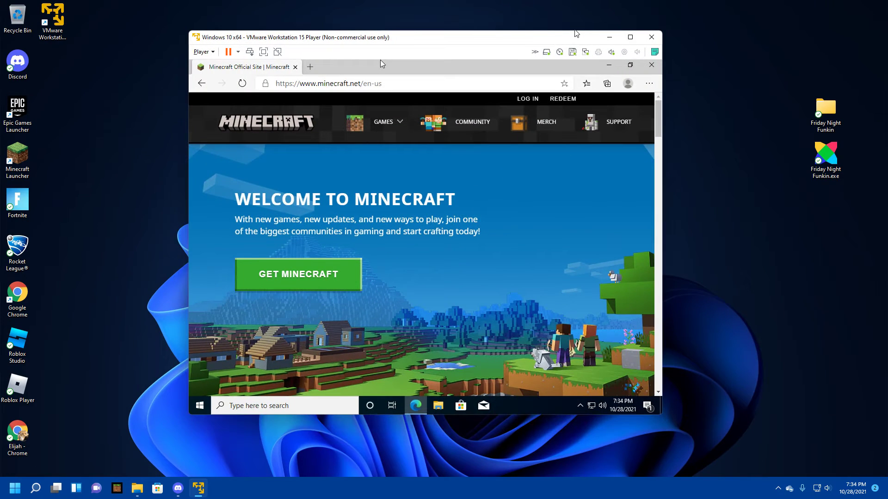
key(super+d)
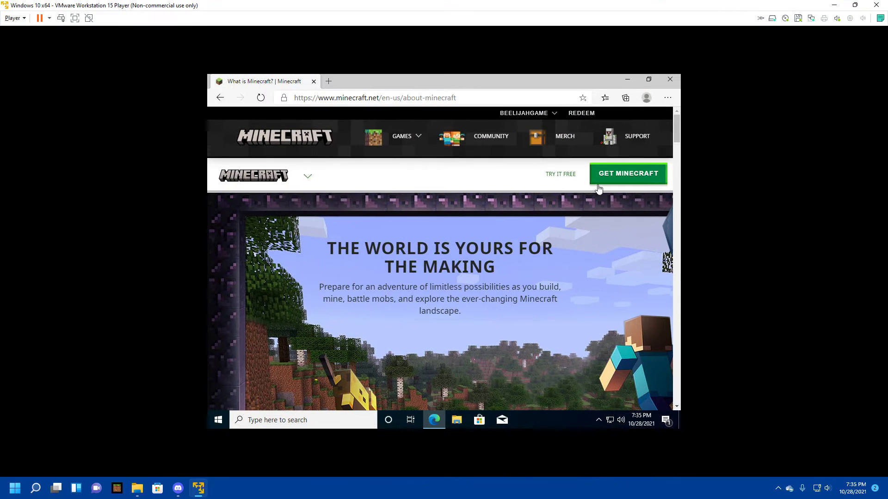
Step: Choose to get Minecraft for computer and open the Minecraft Java Edition store page
click(630, 175)
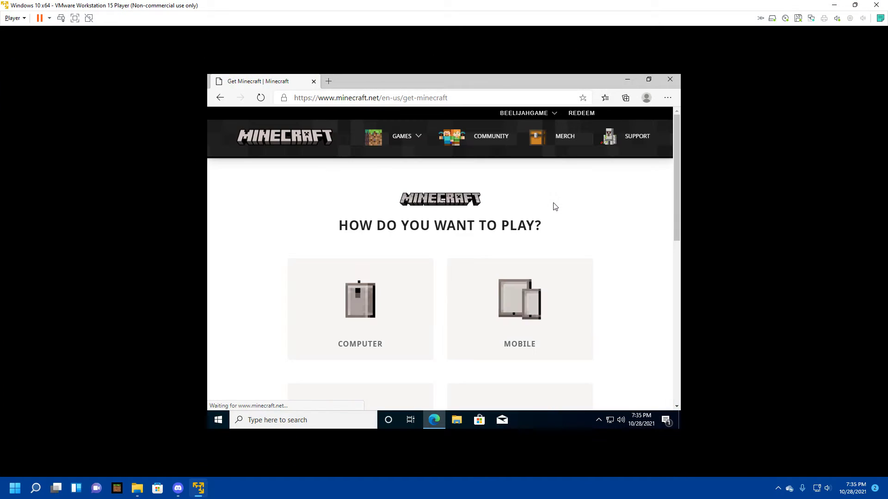
click(386, 309)
click(422, 326)
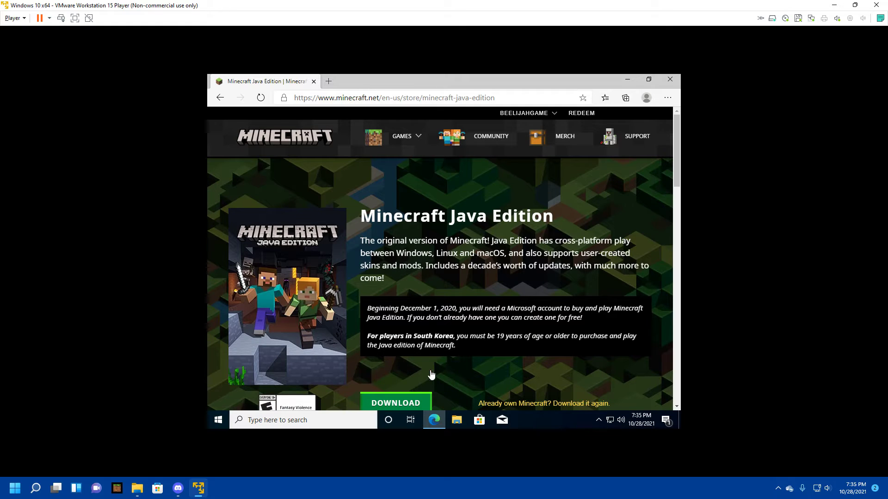
Step: Open the download page for existing Minecraft owners and download the Windows installer
scroll(430, 374, down, 1)
click(418, 359)
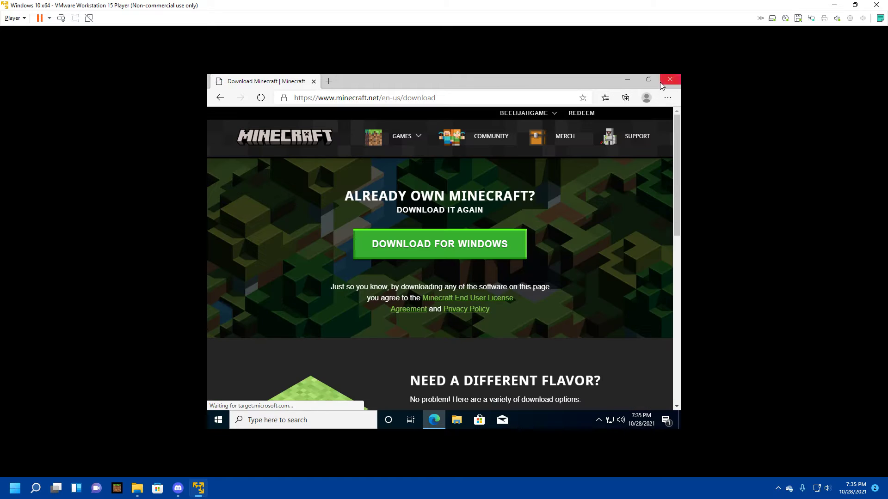
scroll(541, 208, down, 2)
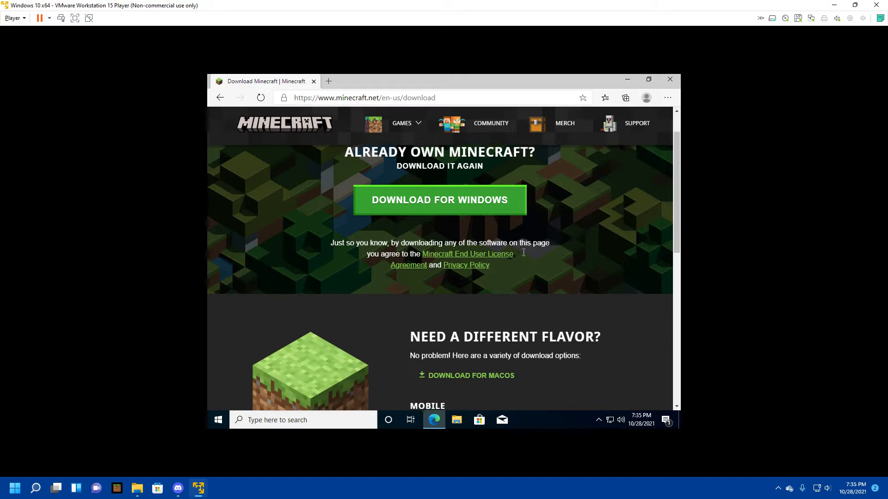
scroll(515, 255, up, 2)
click(476, 255)
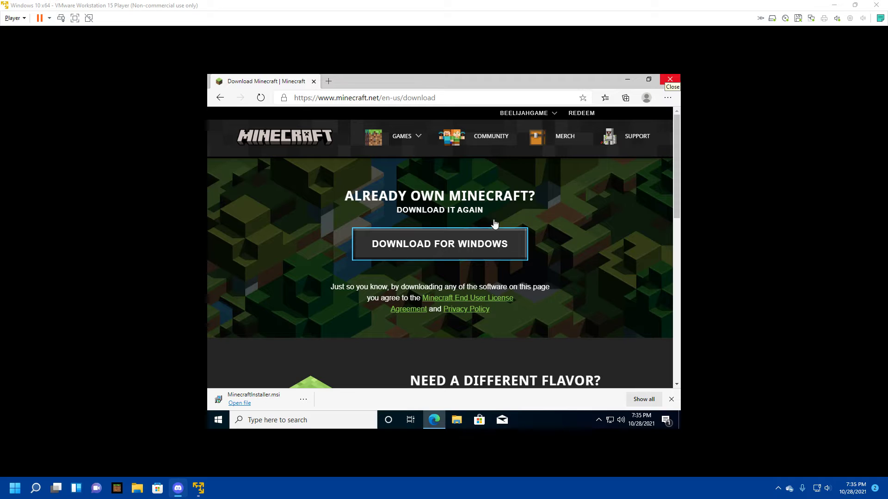
Step: Open the downloaded MinecraftInstaller.msi file and close Microsoft Edge
click(639, 280)
click(239, 403)
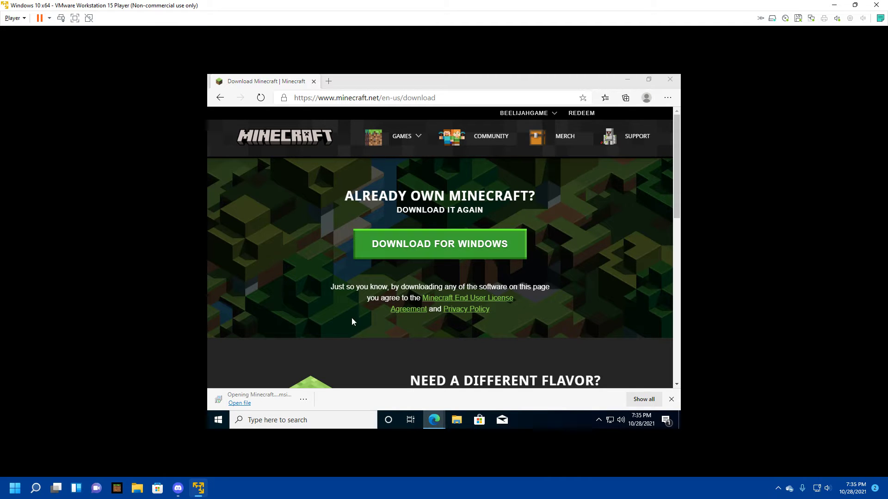
click(670, 80)
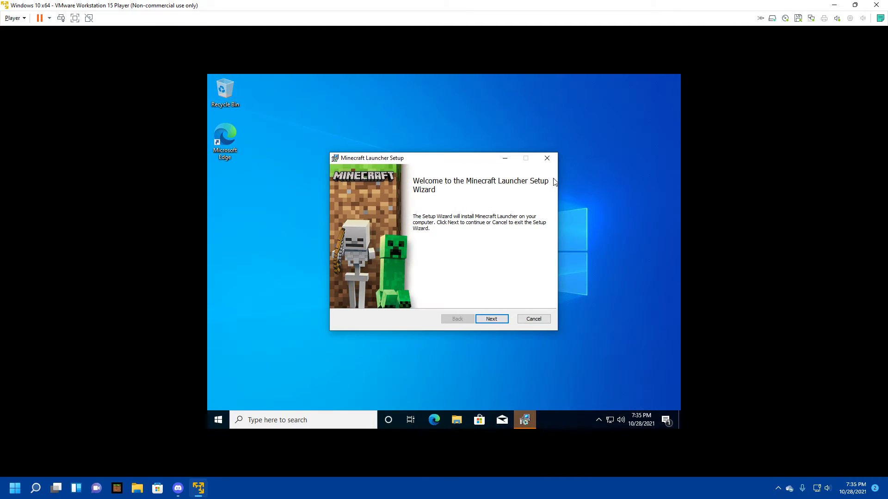
Step: Install Minecraft Launcher through its setup wizard, allow the system changes, and finish with the launcher set to start
click(483, 319)
click(490, 319)
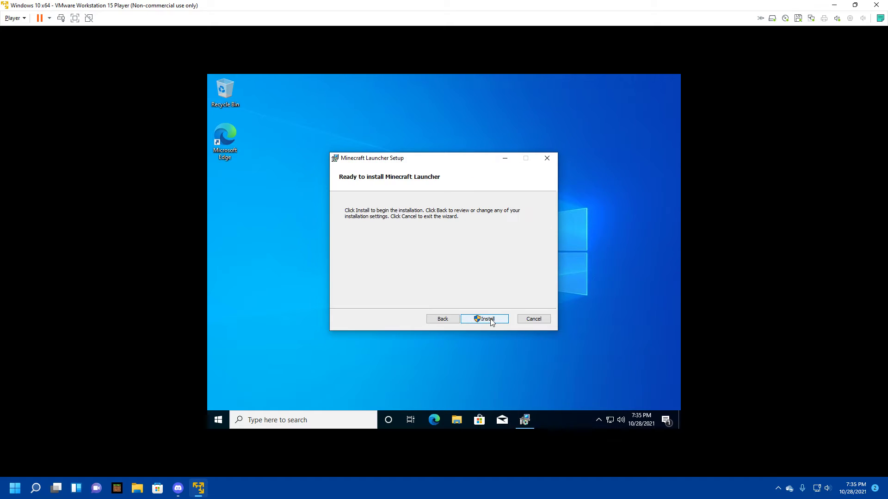
click(484, 320)
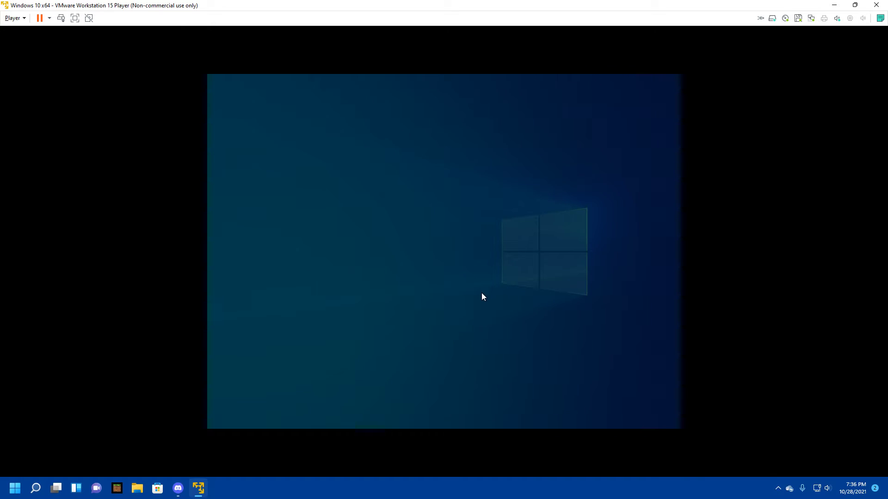
click(410, 309)
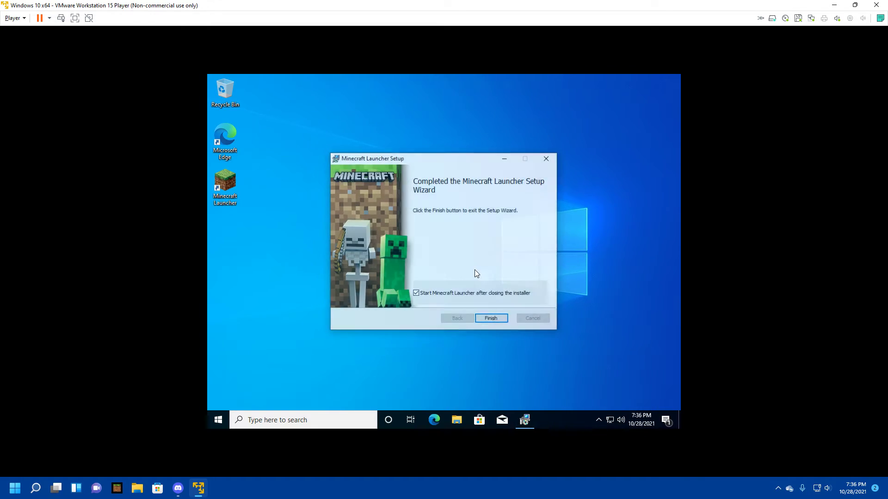
click(488, 318)
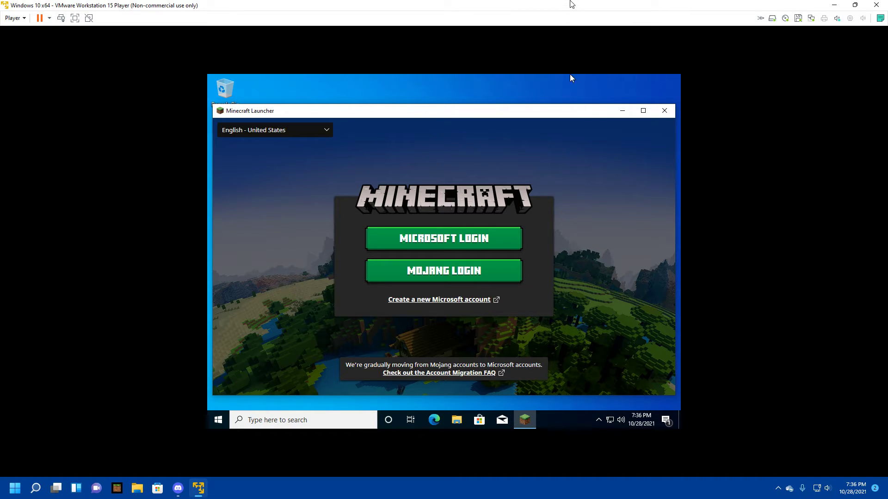
key(alt+z)
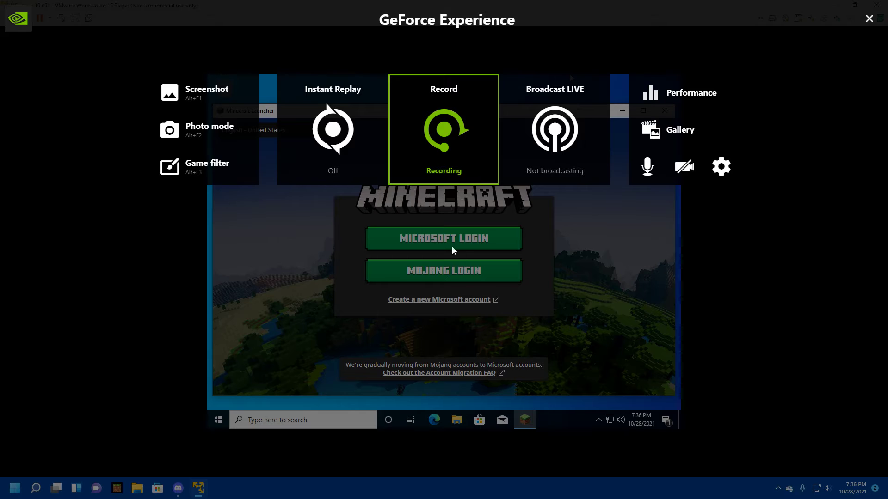
click(869, 18)
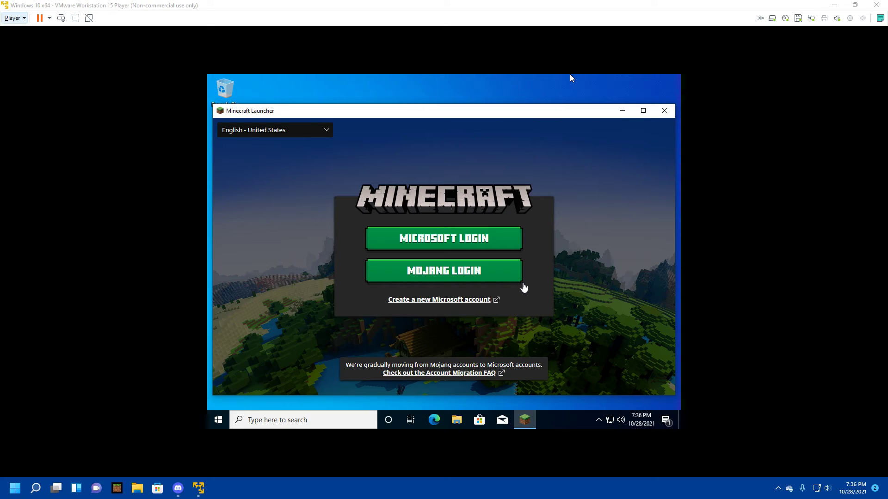
Step: Start the Microsoft login in Minecraft Launcher and move the virtual machine window off the main display
click(437, 250)
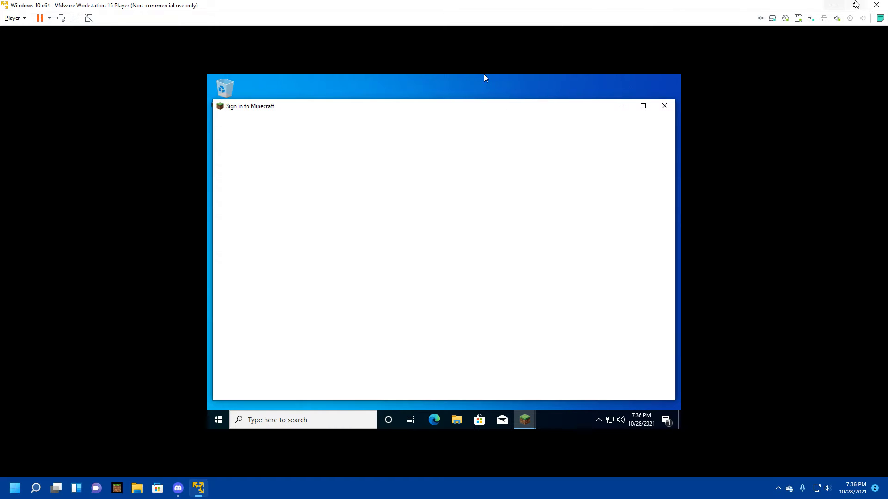
drag(433, 5, 887, 99)
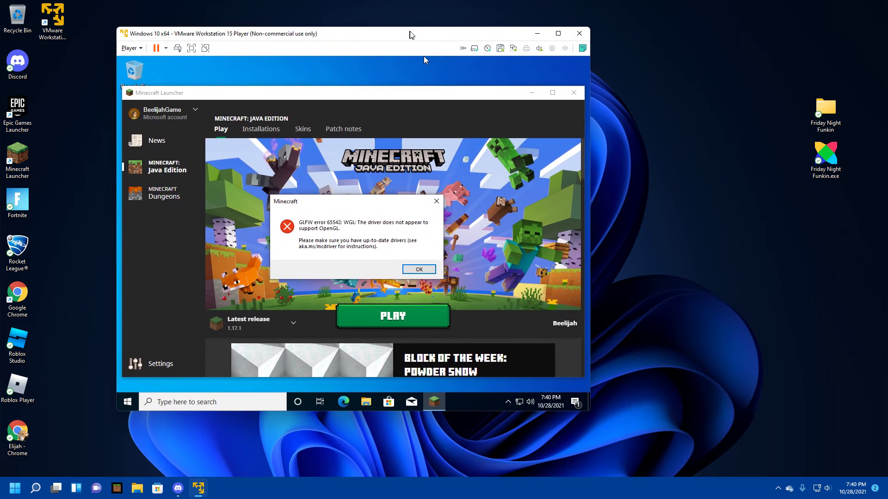
Step: Maximize the virtual machine window on the main display and dismiss the GLFW OpenGL driver error
click(559, 33)
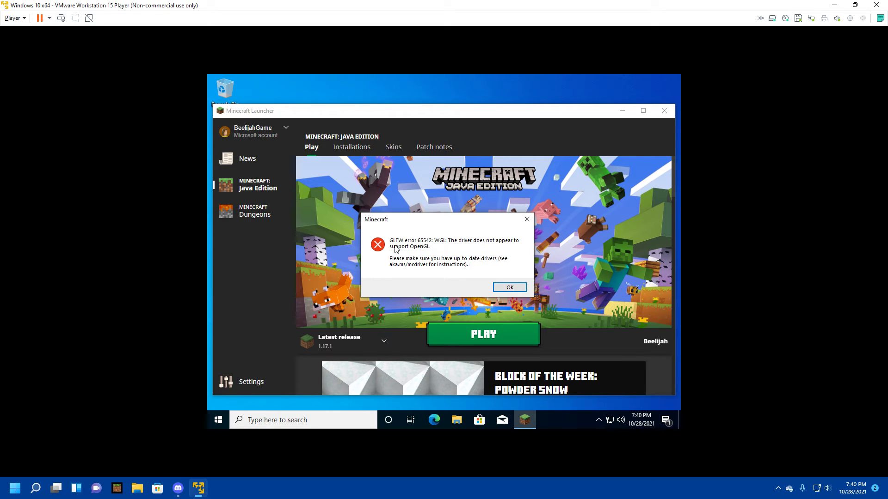
click(509, 287)
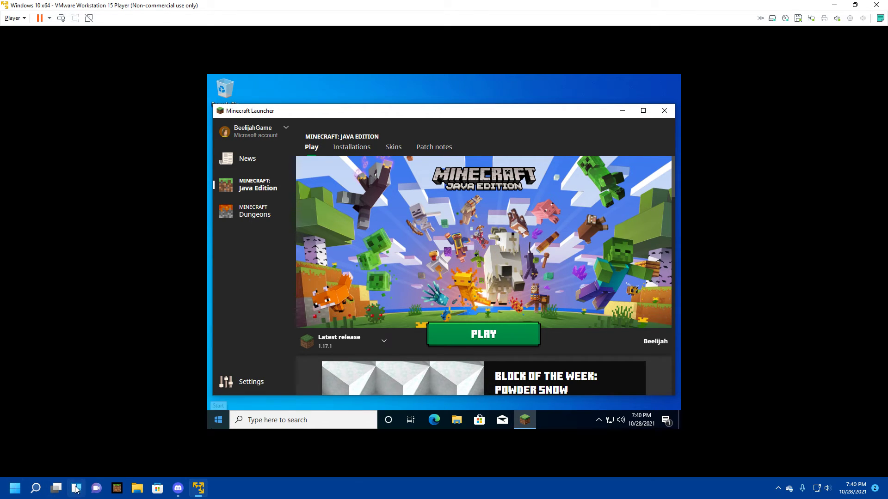
Step: Open Google Chrome on the host computer and move its window off the main display
key(super)
text(chrome)
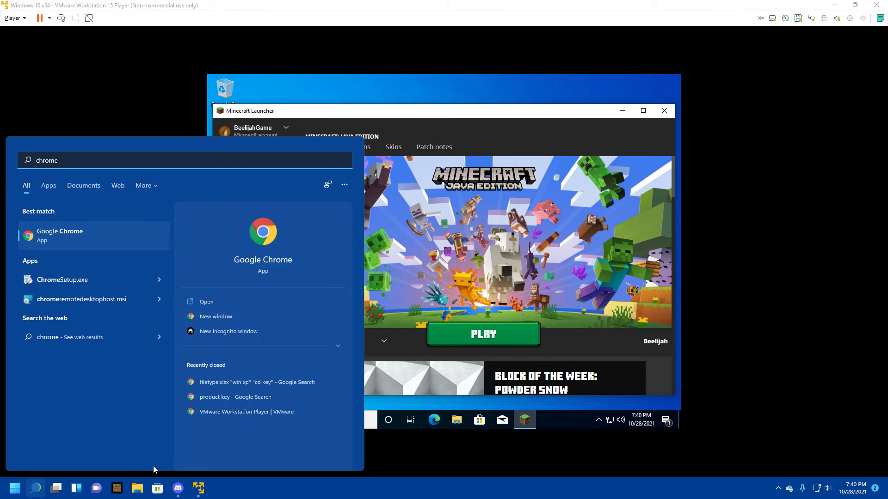
key(Return)
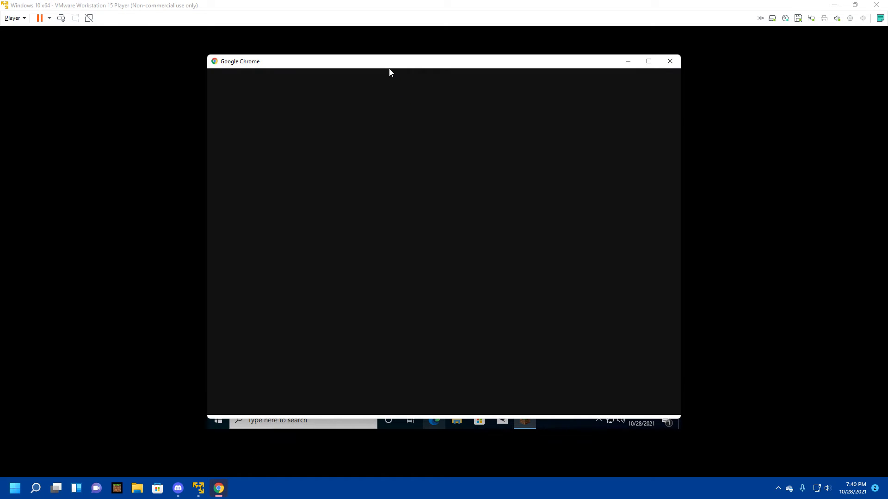
drag(489, 67, 887, 69)
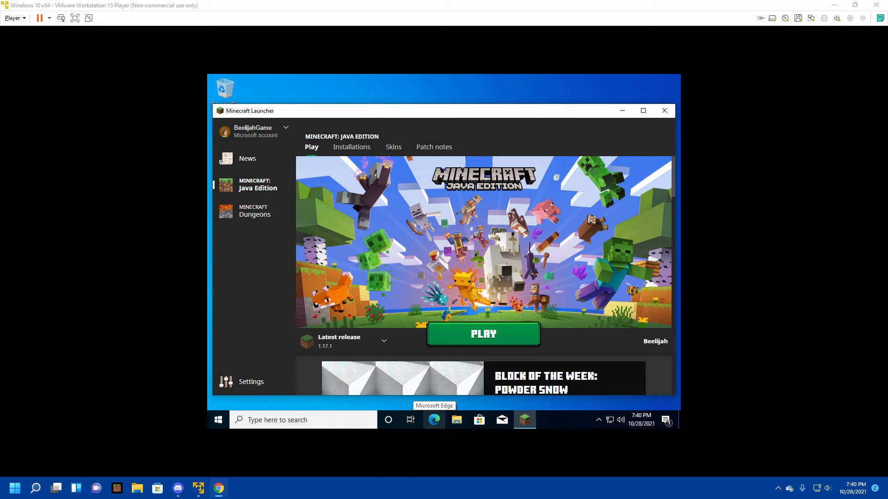
drag(887, 70, 587, 0)
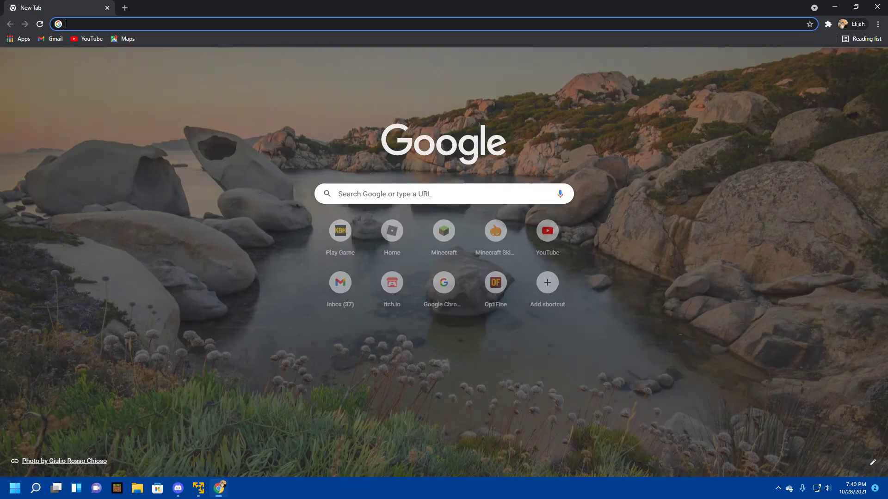
click(749, 27)
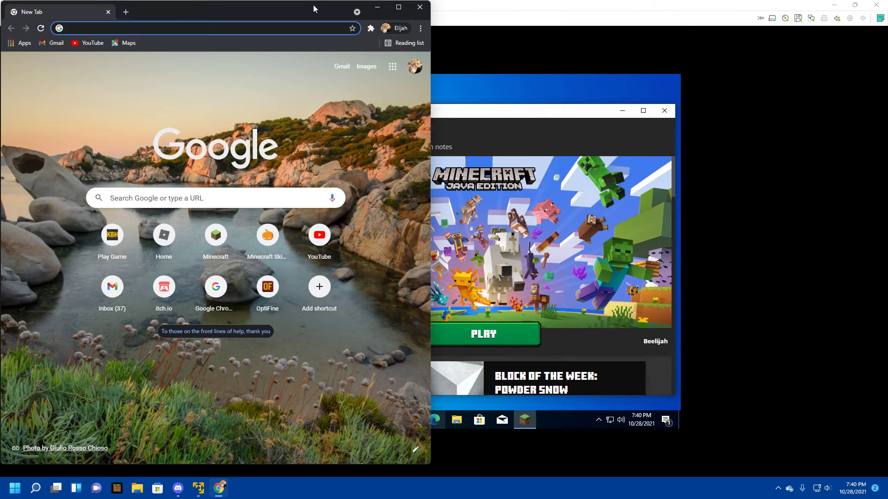
key(super+Right)
key(super+Right)
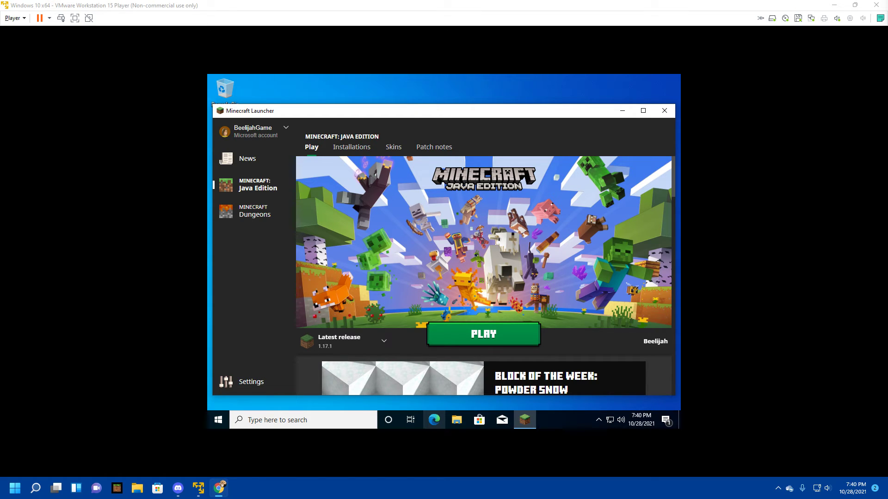
Step: Switch back to the virtual machine, launch Minecraft Java Edition 1.17.1 again and dismiss the driver error
key(alt+Tab)
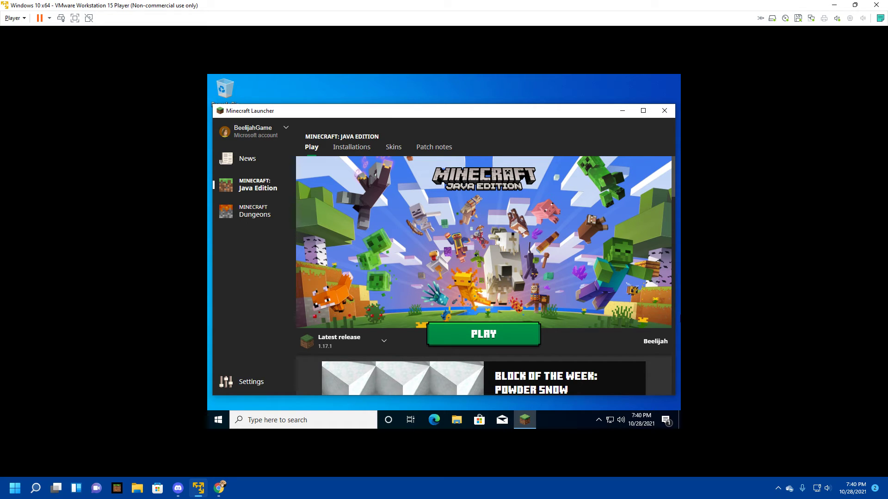
click(451, 335)
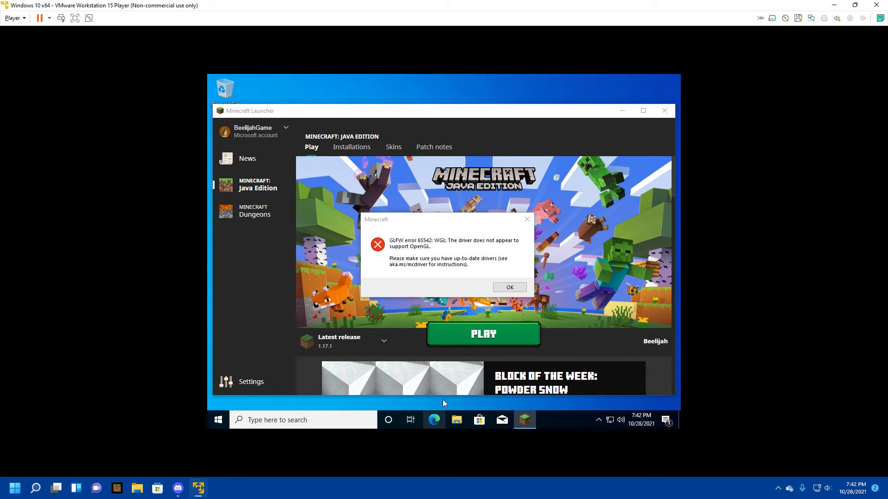
click(509, 287)
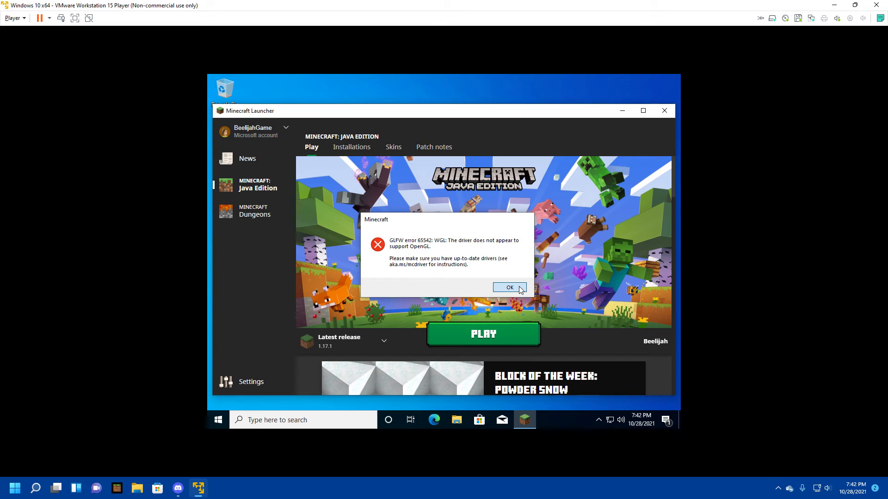
Step: Open Microsoft Edge in the virtual machine and search the web for "how to fix minecraft error the driver does not seem to support opengl"
click(436, 419)
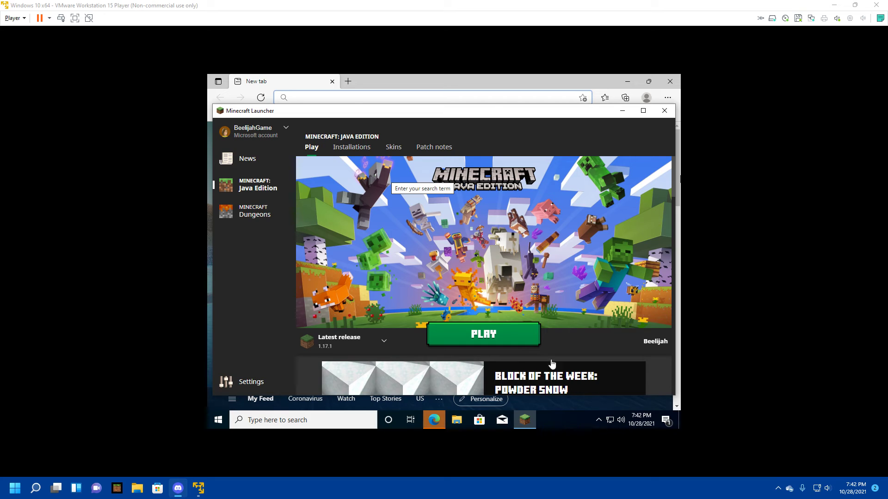
click(436, 420)
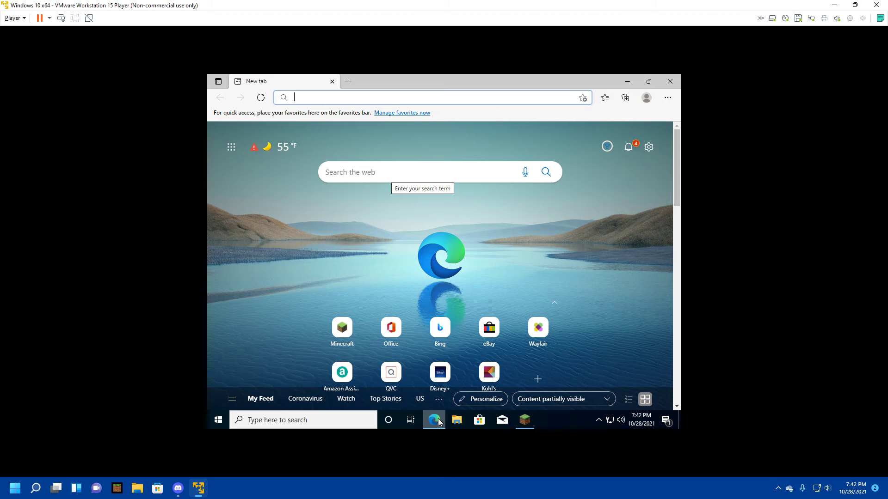
click(363, 175)
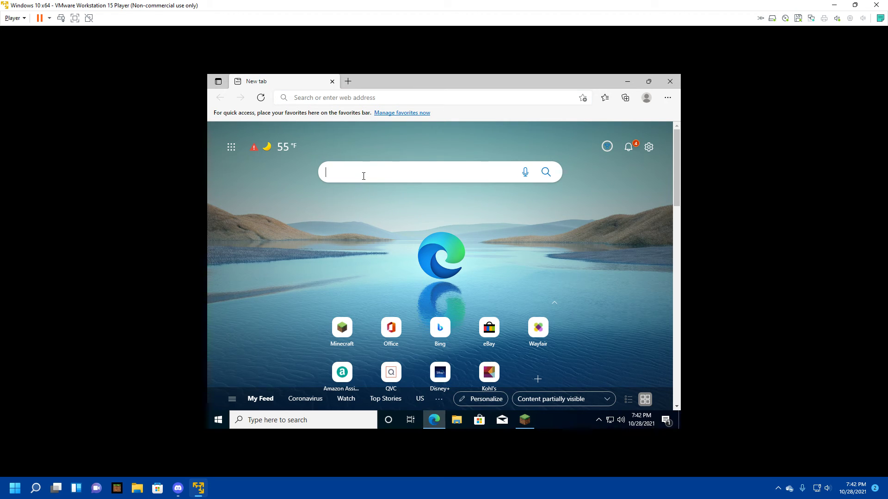
text(how to fix )
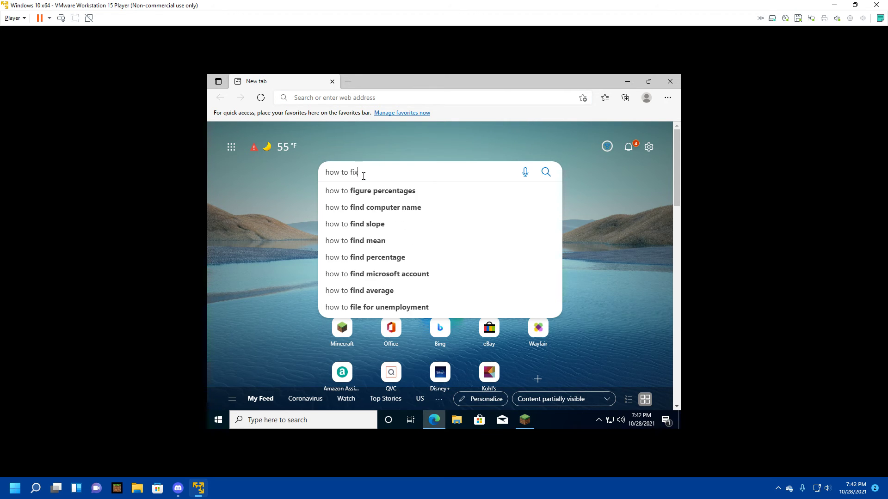
text(minectaf)
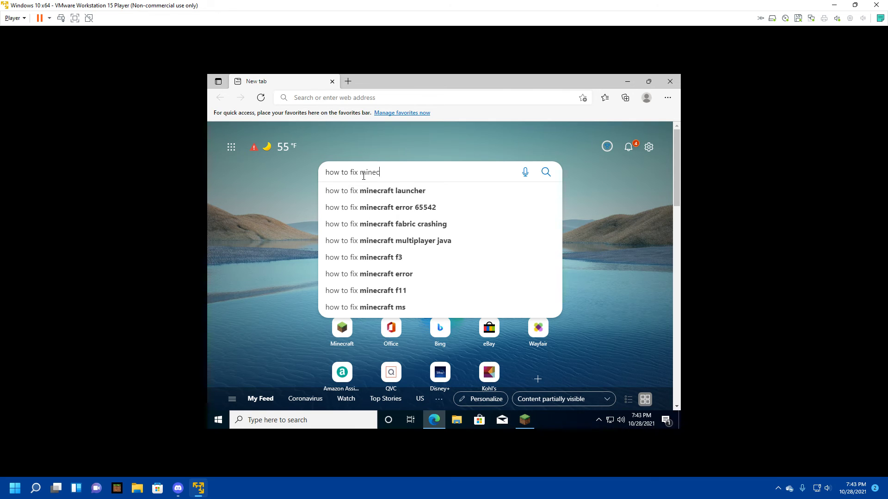
key(BackSpace)
key(BackSpace)
key(BackSpace)
text(raft e)
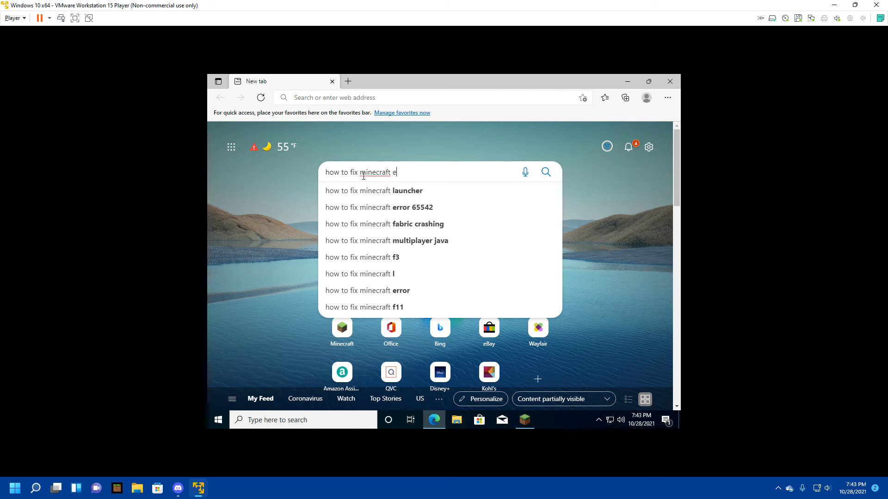
text(rror th)
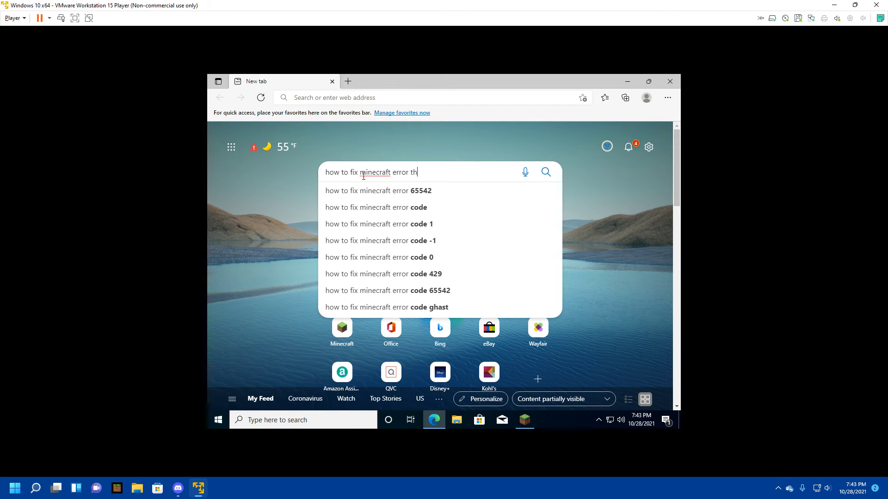
text(e driv)
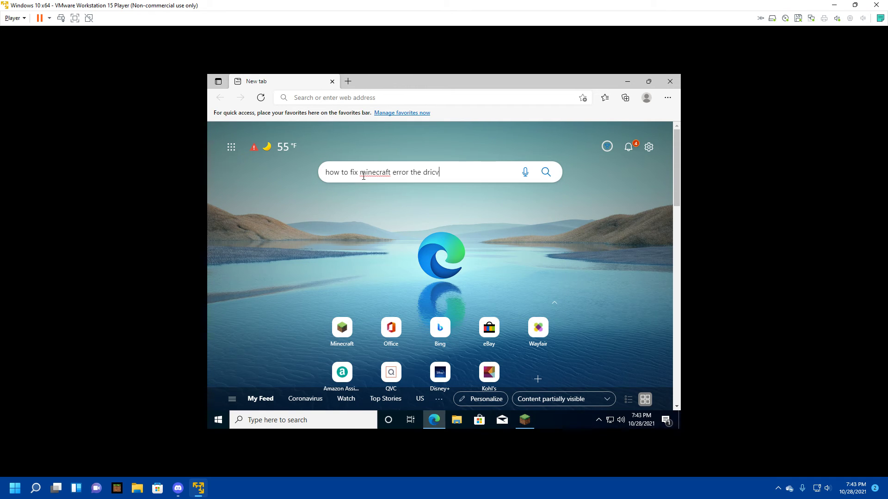
text(er doe)
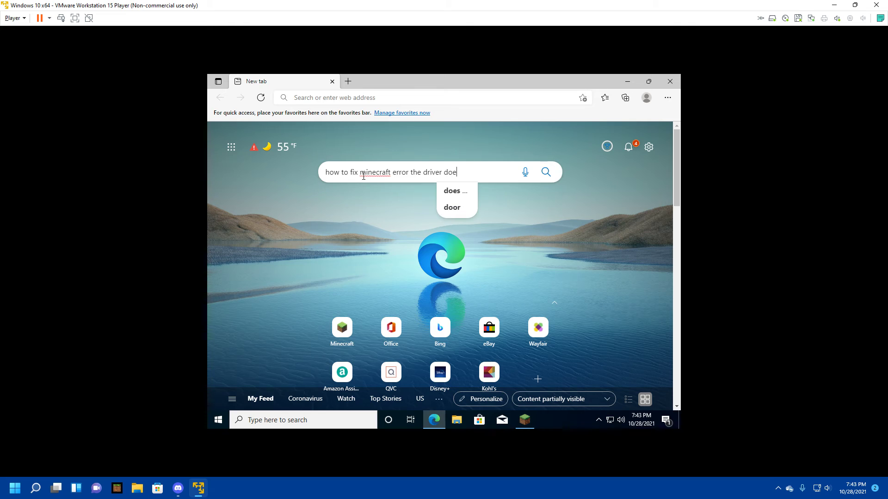
text(s not seam)
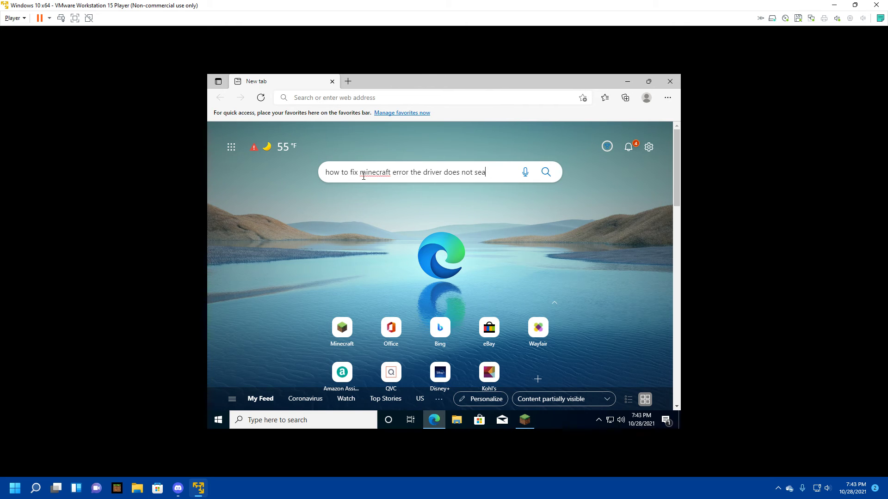
key(BackSpace)
key(BackSpace)
text(em to )
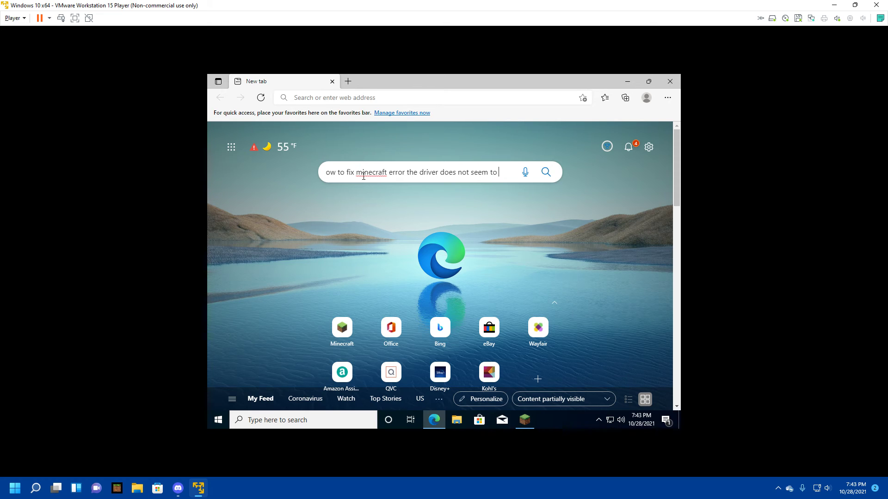
text(su)
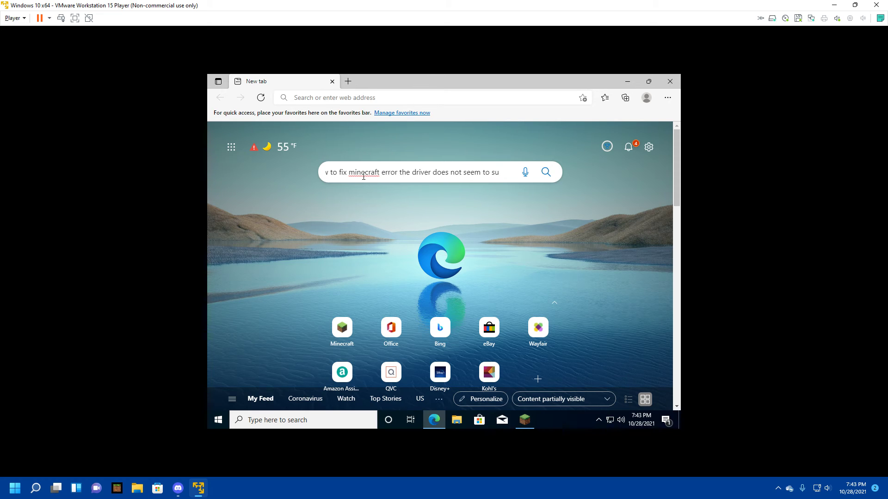
text(pport op)
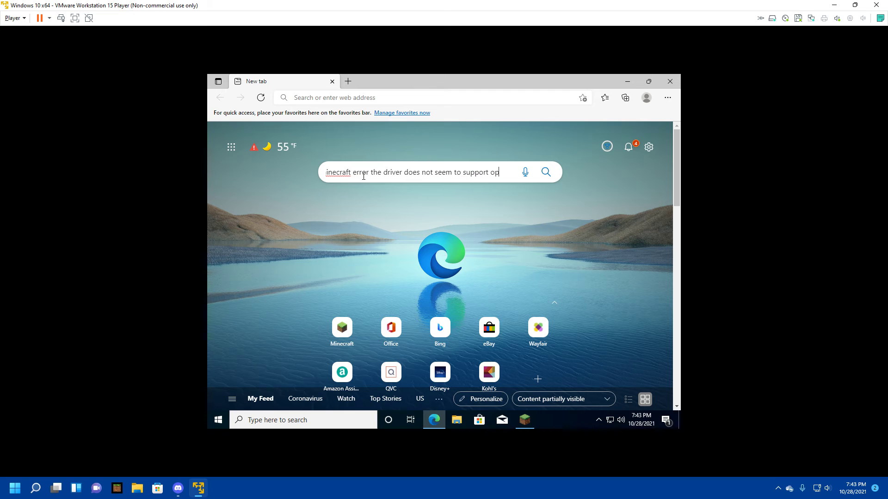
text(engl)
key(Return)
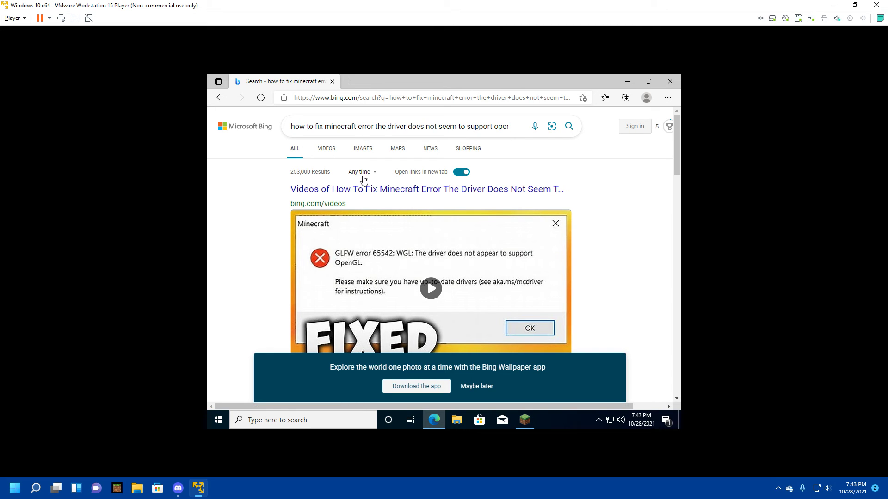
Step: Open the drivereasy.com article "[SOLVED] The driver does not appear to support OpenGL" from the search results
scroll(431, 359, down, 2)
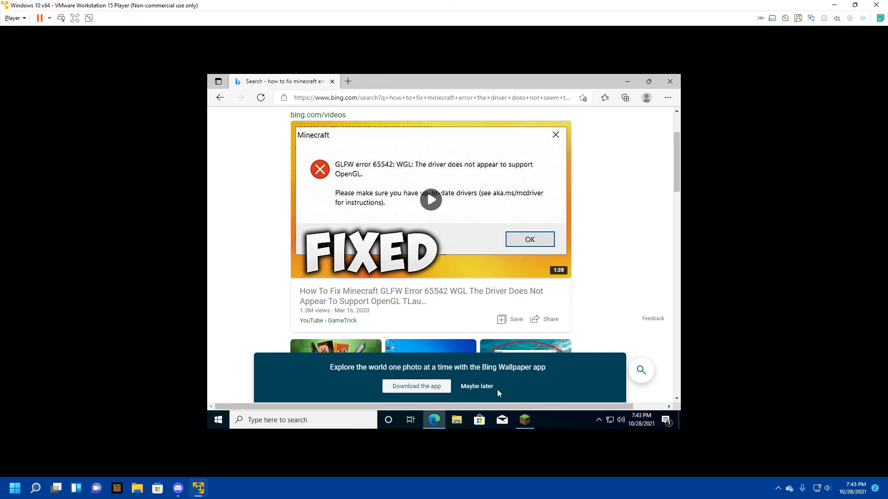
scroll(481, 390, down, 4)
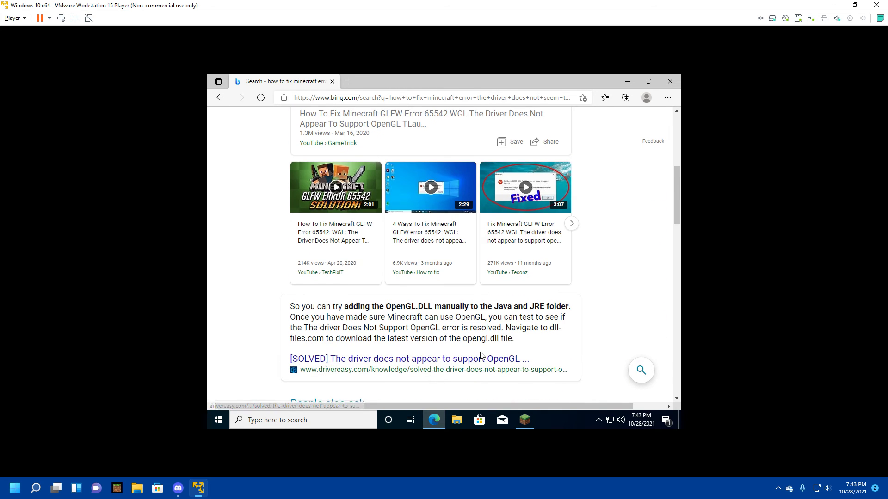
click(474, 360)
Step: Skim the article's fixes and follow its link to the opengl32.dll page on dll-files.com
scroll(416, 301, down, 1)
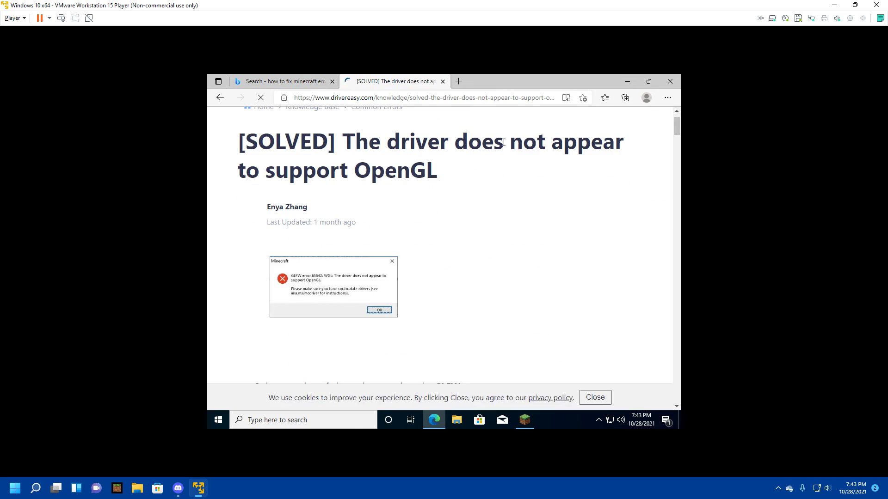
scroll(415, 301, down, 17)
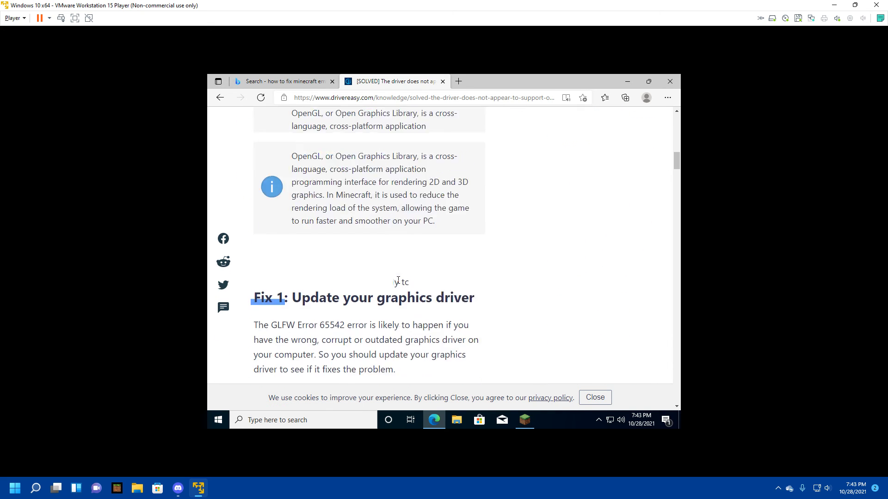
scroll(378, 287, down, 20)
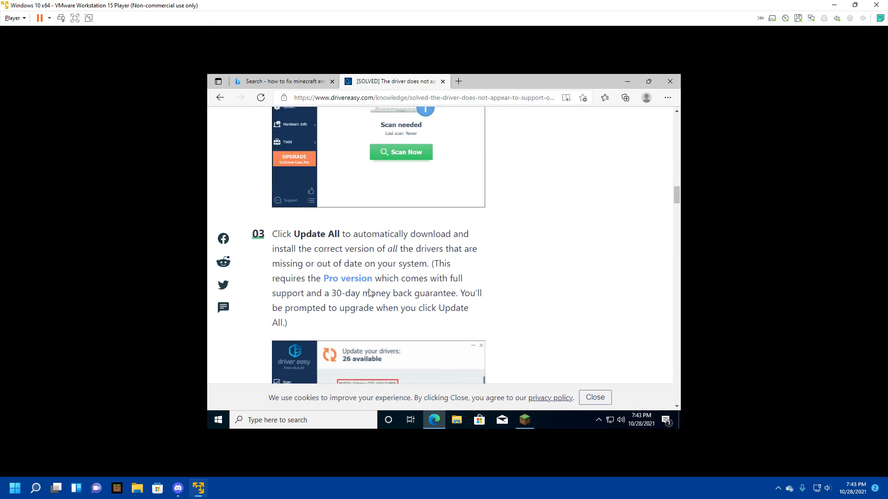
scroll(368, 289, down, 5)
click(346, 307)
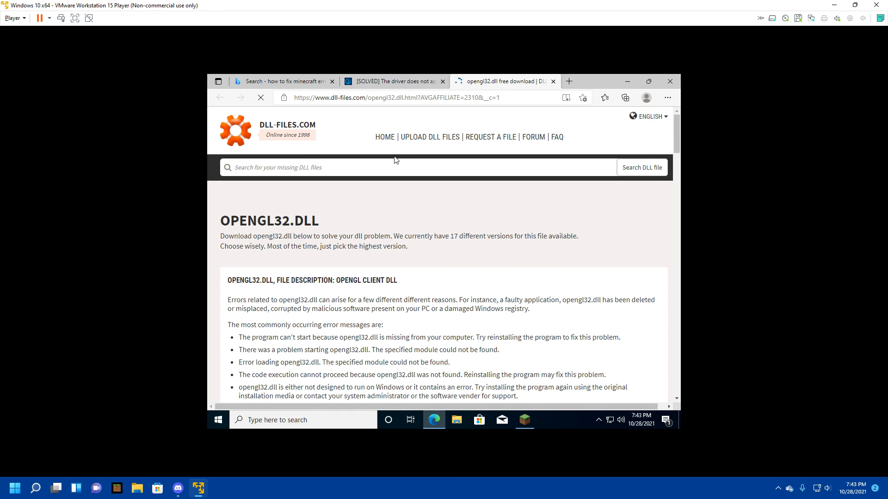
Step: Download the 64-bit opengl32.dll version 10.0.15063.0 from dll-files.com
scroll(397, 231, down, 10)
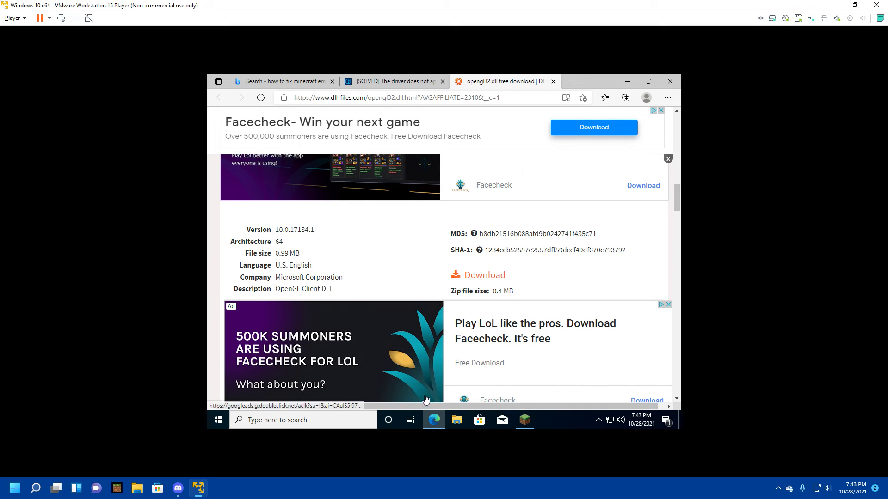
scroll(434, 316, down, 2)
scroll(434, 316, down, 2)
scroll(419, 361, down, 1)
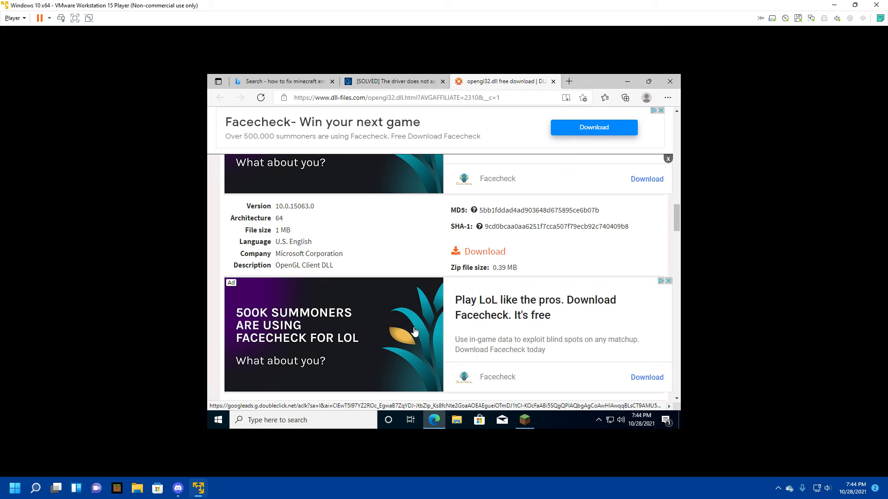
click(459, 255)
click(513, 193)
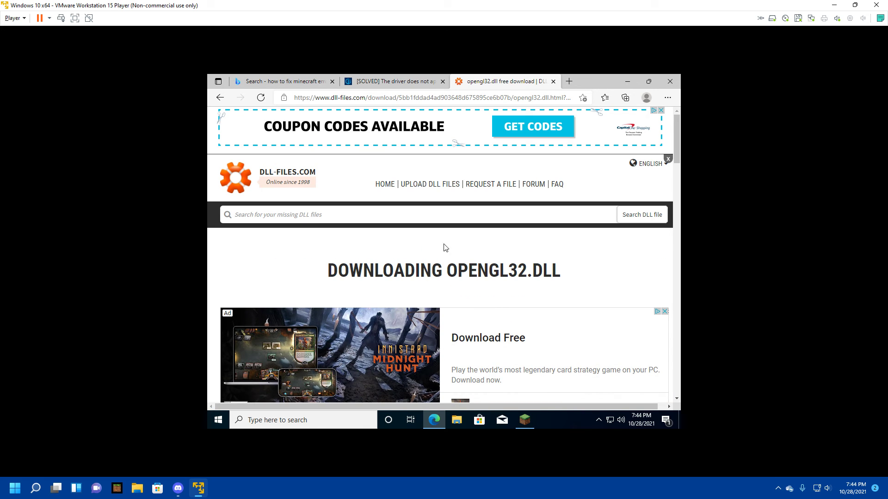
scroll(434, 260, down, 2)
scroll(366, 263, down, 4)
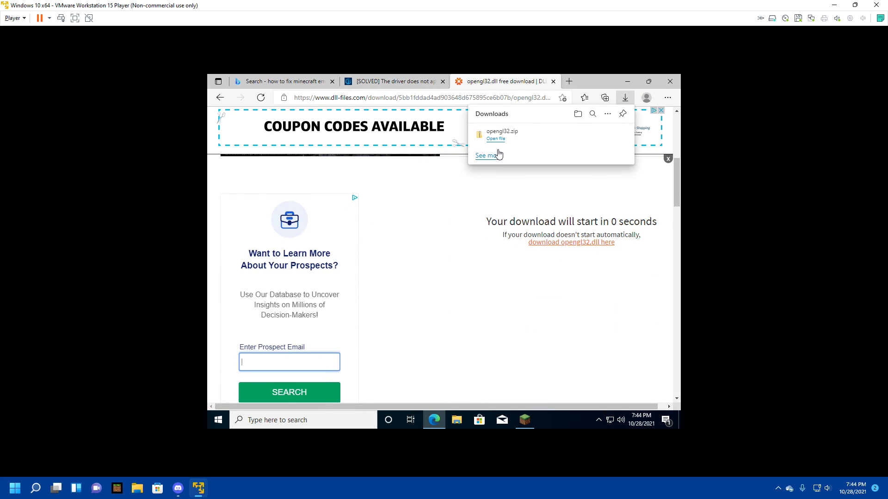
Step: Open the downloaded opengl32.zip, close the browser, and move the archive's folder window aside to uncover Minecraft Launcher
click(495, 138)
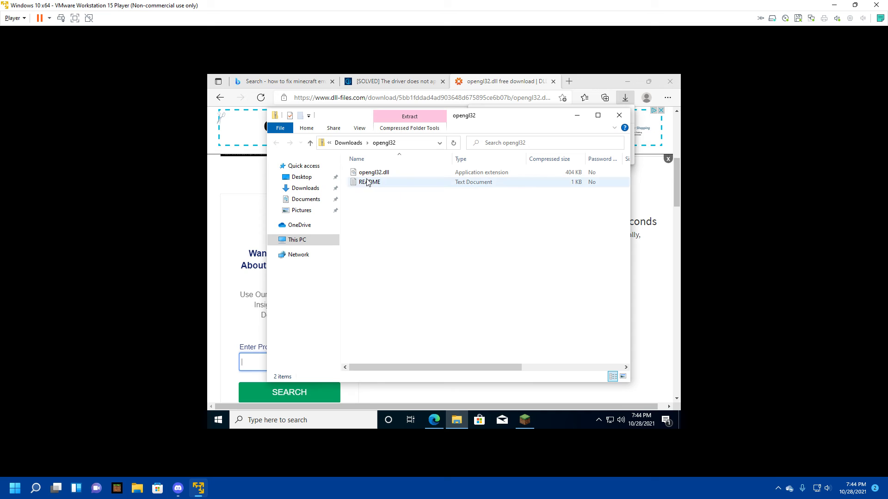
click(670, 81)
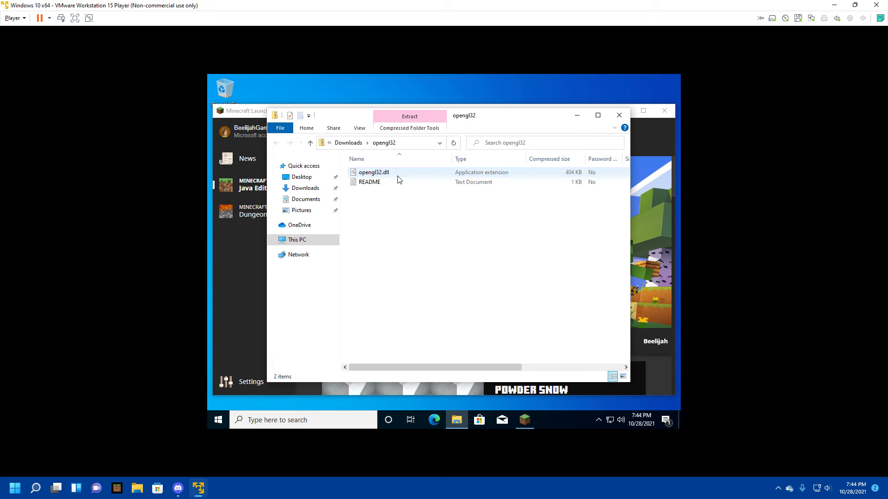
drag(473, 116, 627, 113)
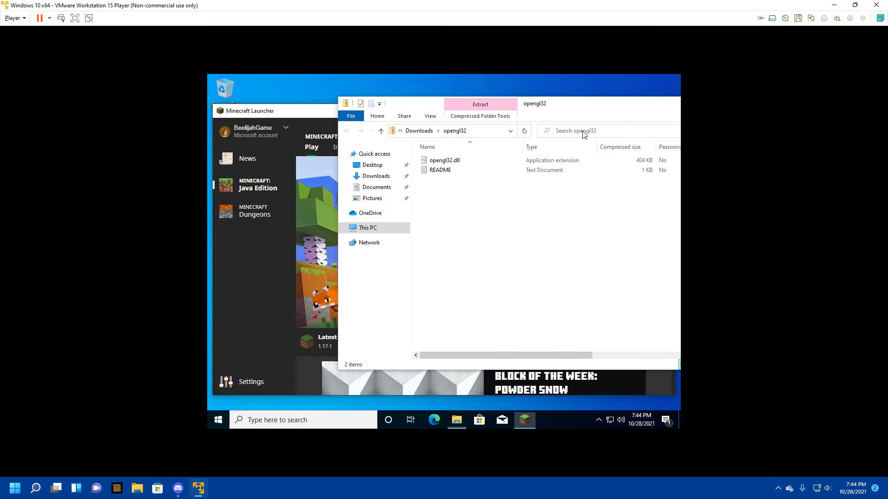
Step: Edit the Latest release installation in Minecraft Launcher and open the folder browser for its game directory
click(316, 238)
click(343, 149)
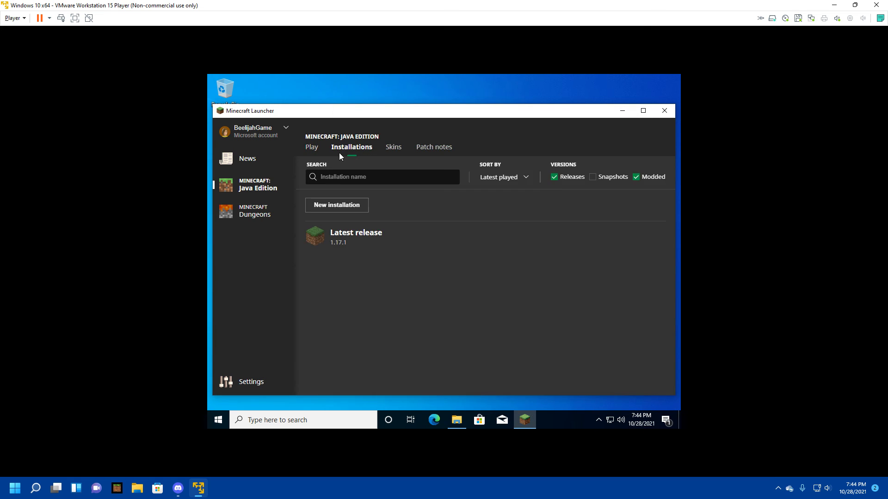
mouse_move(626, 229)
click(657, 237)
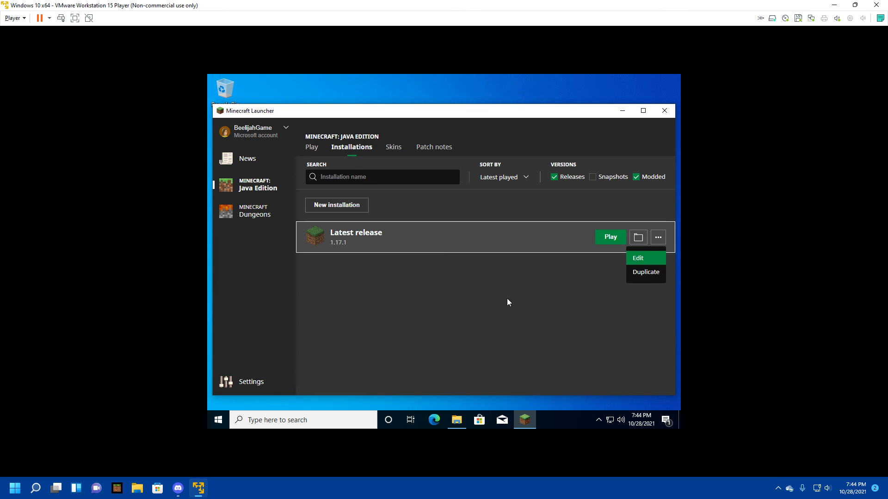
click(654, 258)
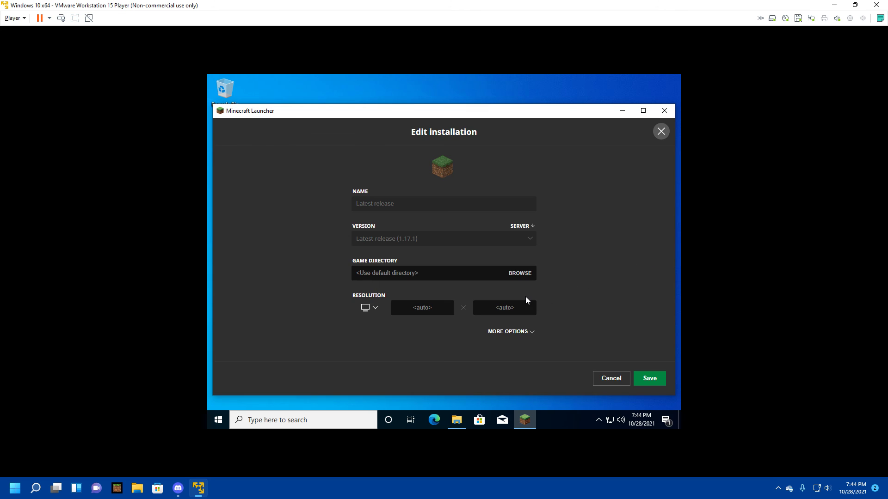
click(514, 279)
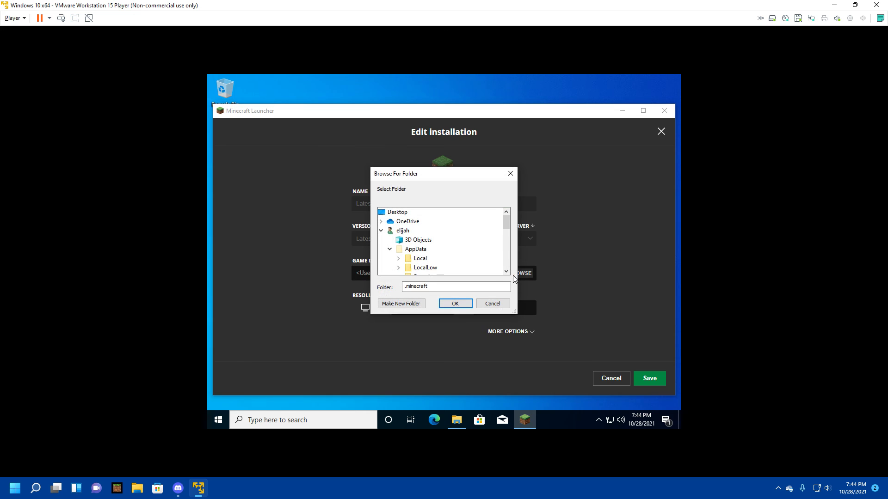
Step: Look for the downloaded DLL in the user profile's Downloads folder and expand This PC in the game directory browser
double_click(435, 231)
scroll(437, 242, down, 1)
scroll(438, 245, down, 3)
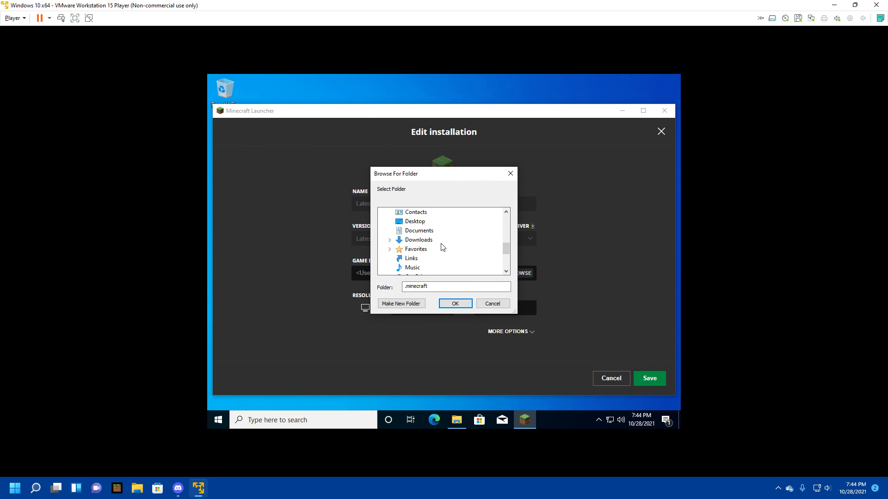
scroll(439, 248, up, 1)
click(419, 240)
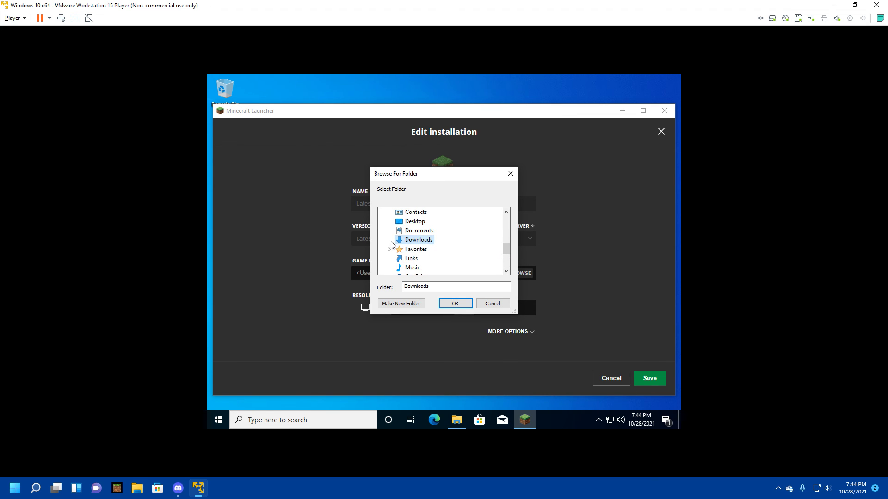
scroll(393, 244, up, 6)
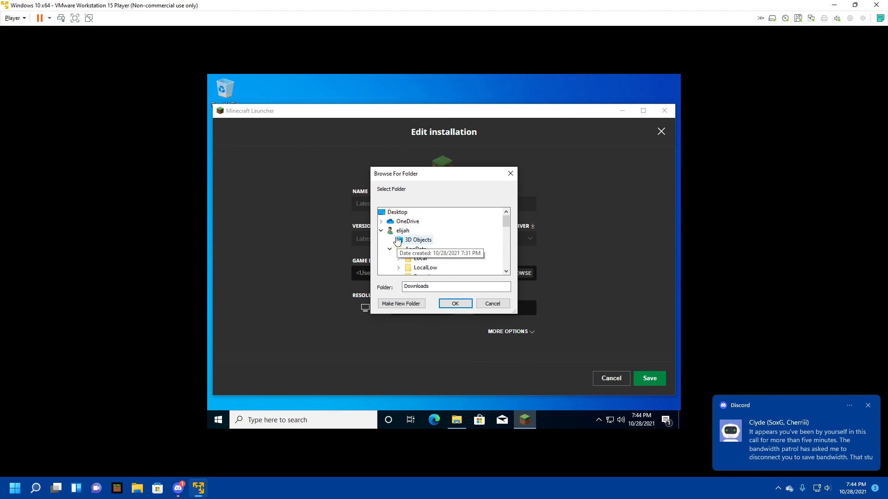
click(381, 231)
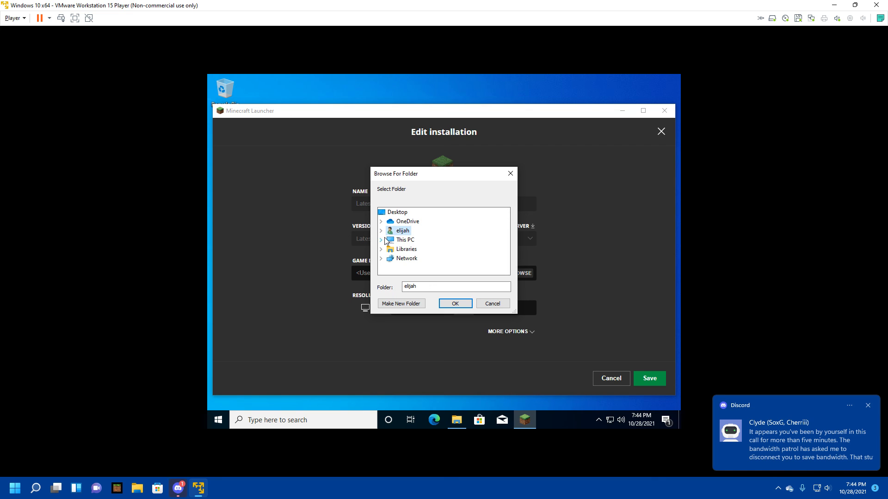
click(381, 240)
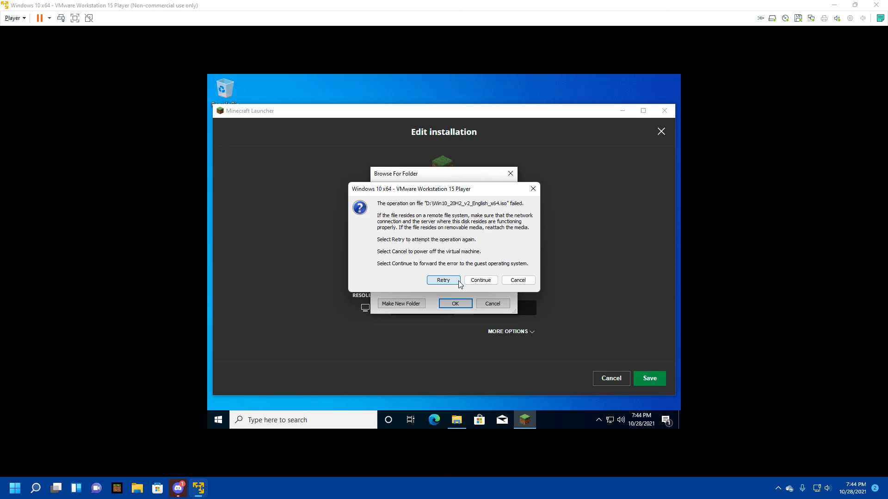
Step: Forward the Win10_20H2_v2_English_x64.iso error to the guest system and disconnect the CD-ROM image file
click(485, 281)
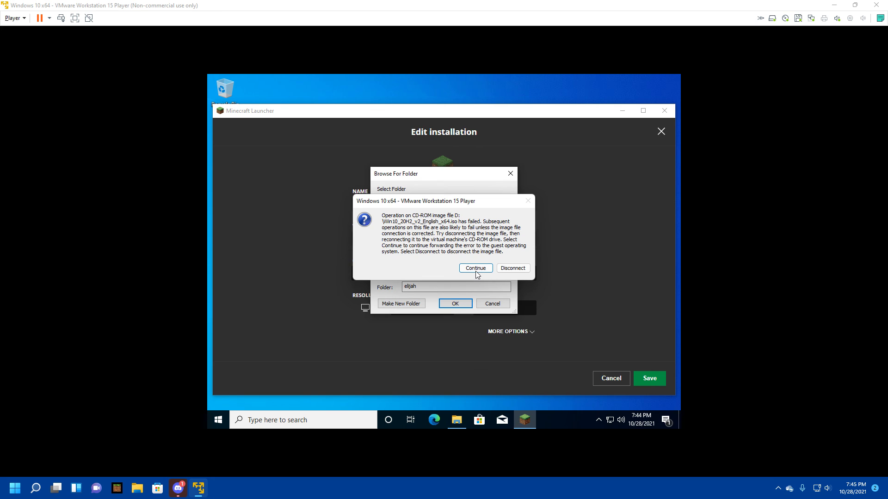
click(479, 269)
click(476, 280)
click(509, 274)
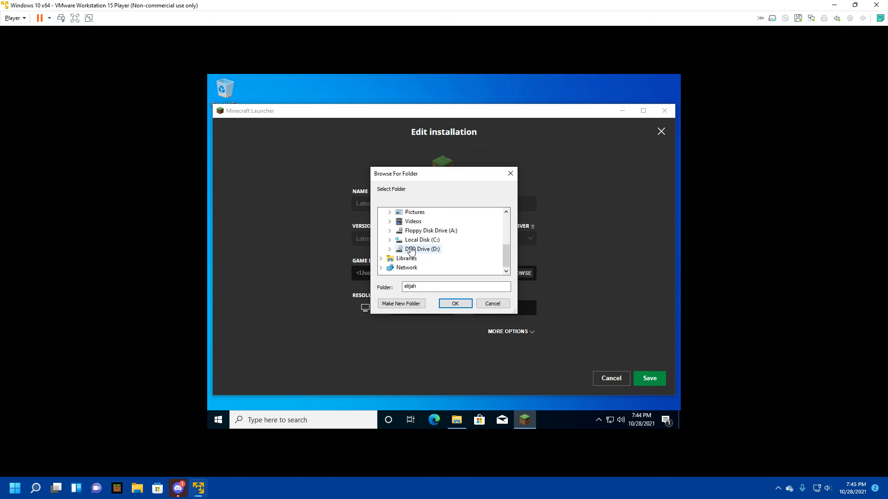
Step: Try the Downloads folder under This PC as game directory, and cancel the folder selection and the installation edit
scroll(411, 251, up, 2)
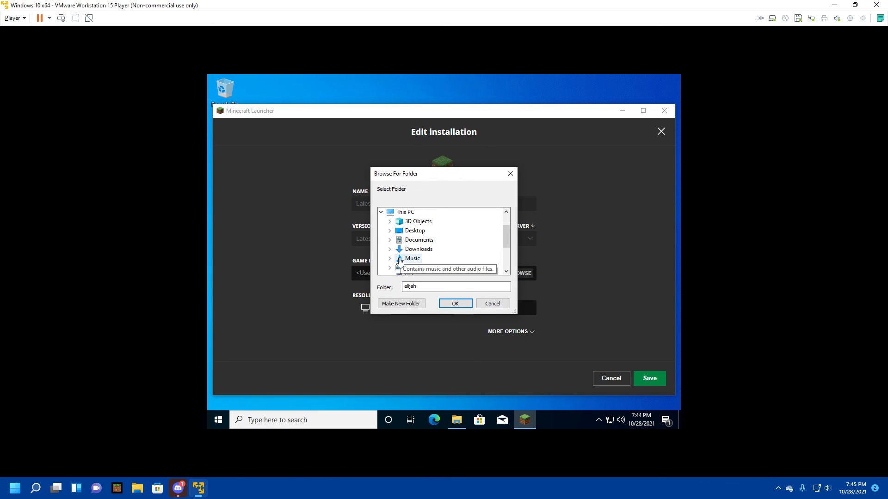
click(388, 252)
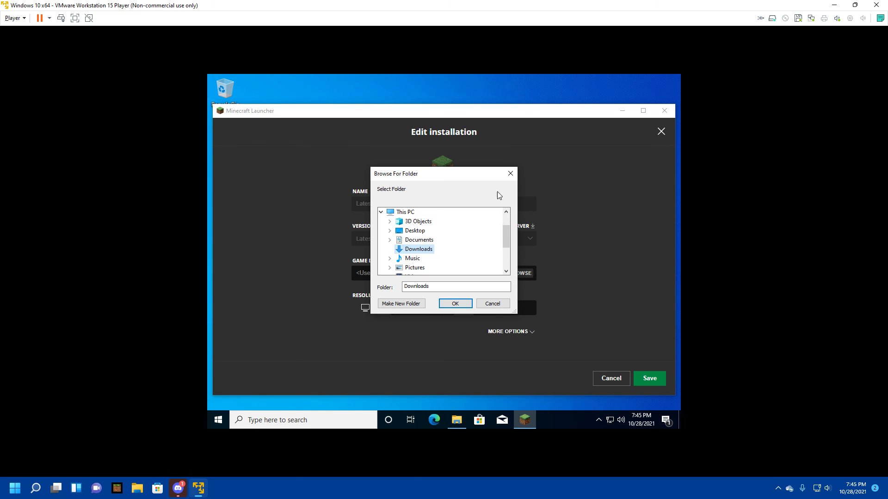
click(515, 171)
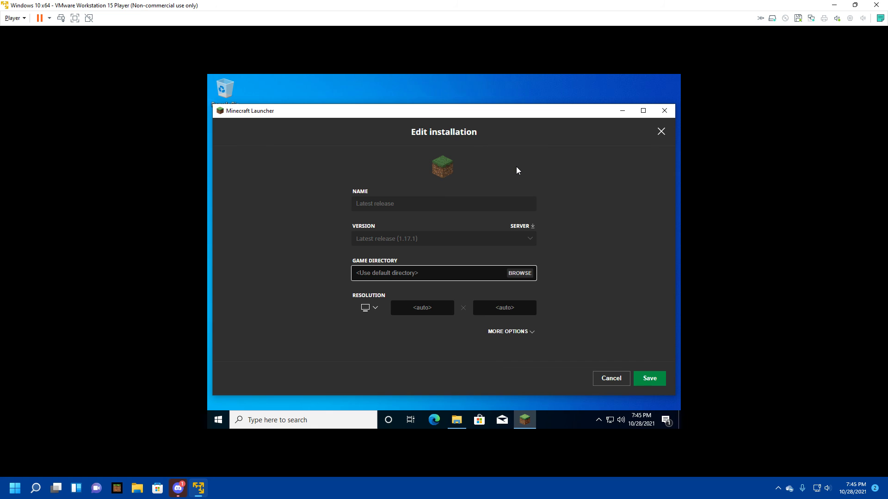
click(603, 379)
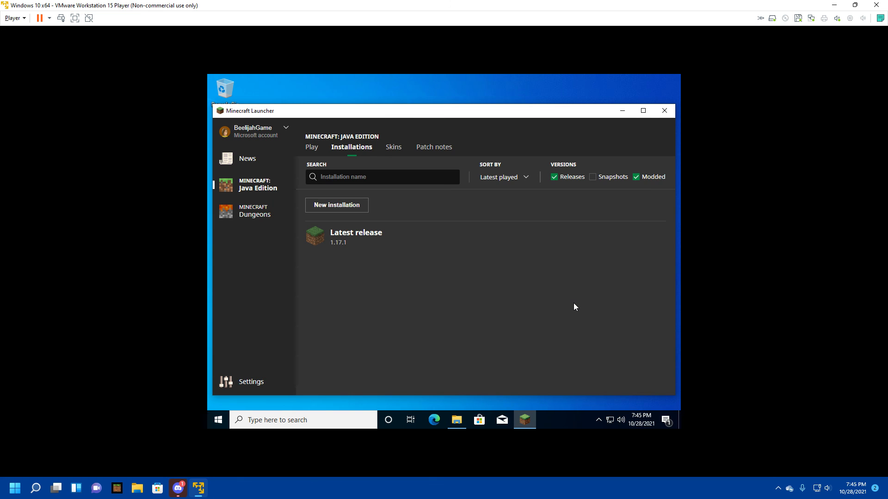
Step: Close Minecraft Launcher and shut down the Windows 10 virtual machine
click(664, 111)
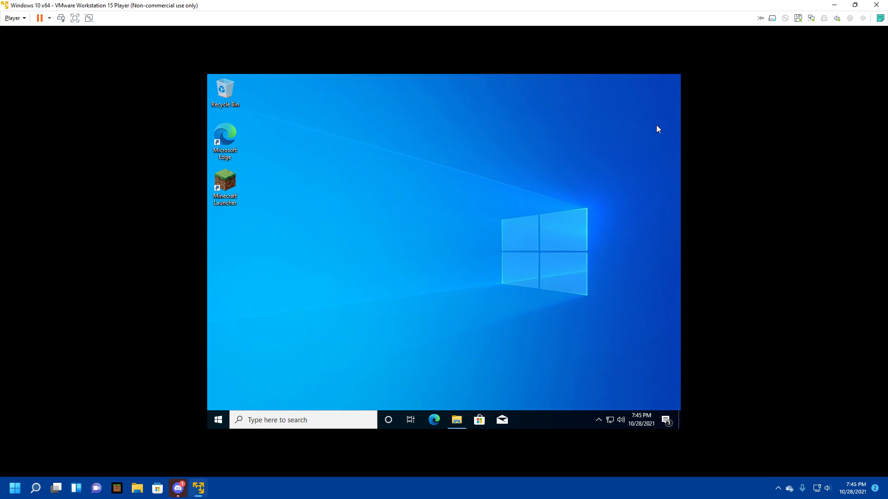
click(218, 419)
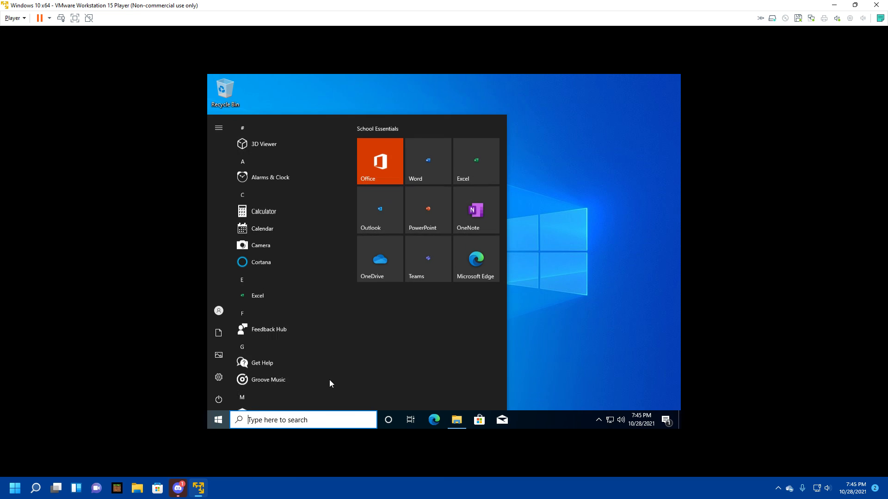
click(218, 398)
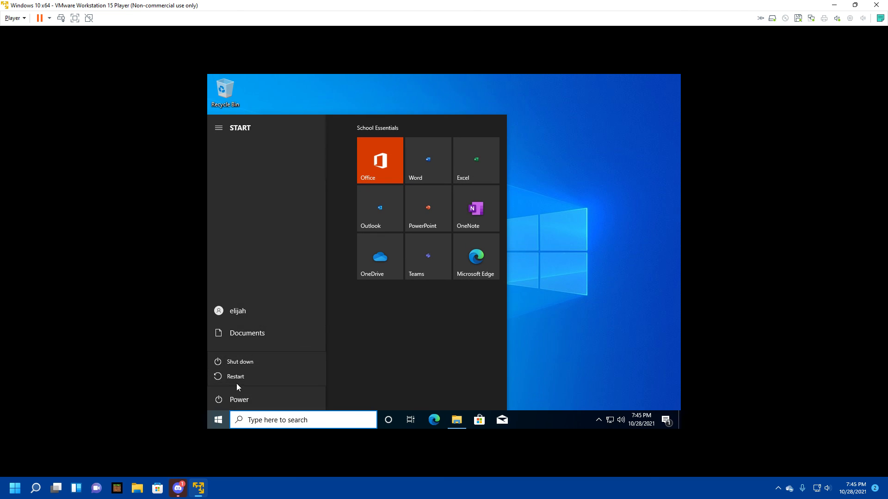
click(251, 358)
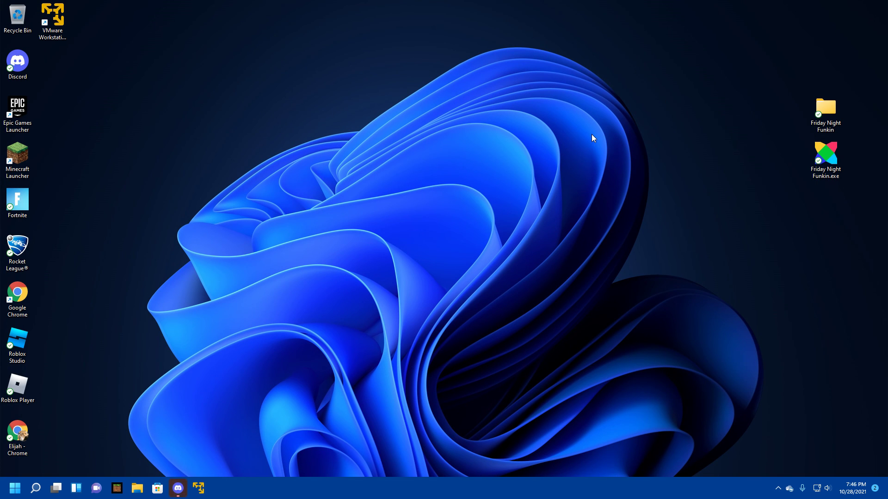
key(alt+z)
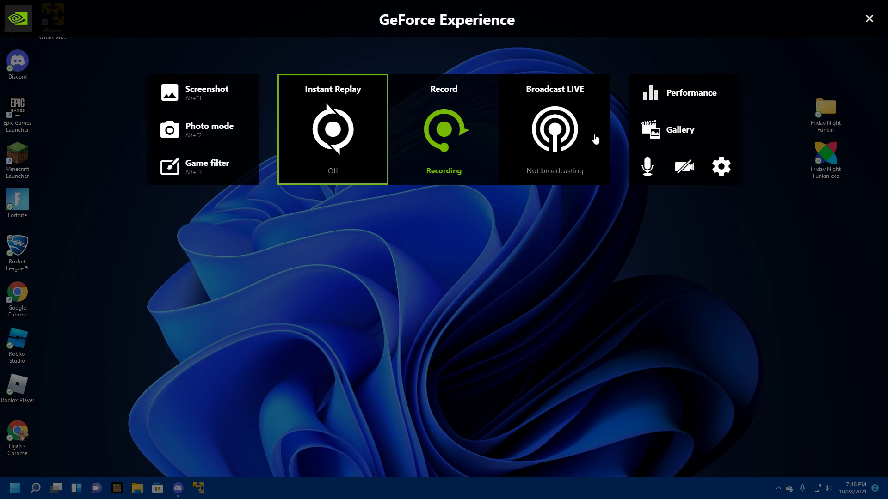